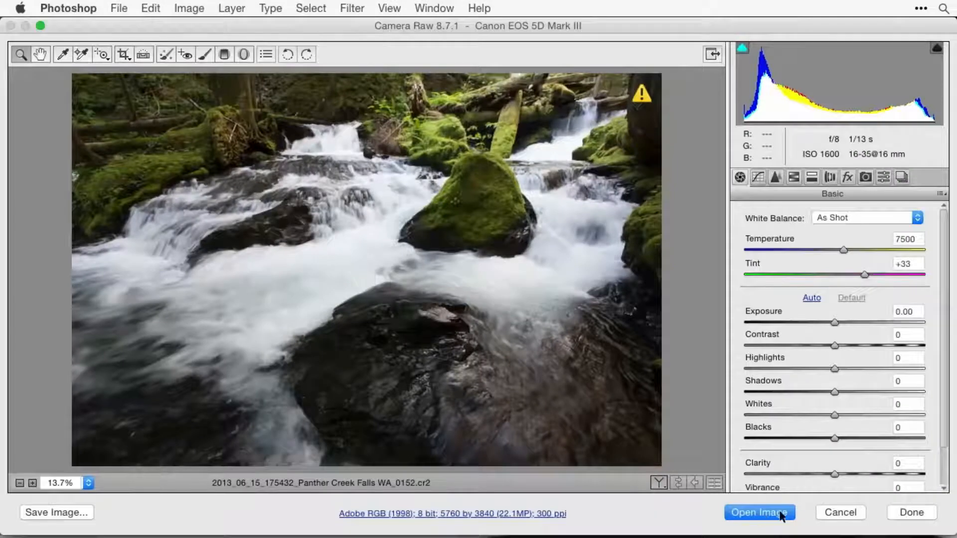
- Open the raw files 2013_06_15_175432_Panther Creek Falls WA_0152.cr2 and 2013_06_15_175459_Panther Creek Falls WA_0155.cr2 as separate Photoshop documents
click(776, 512)
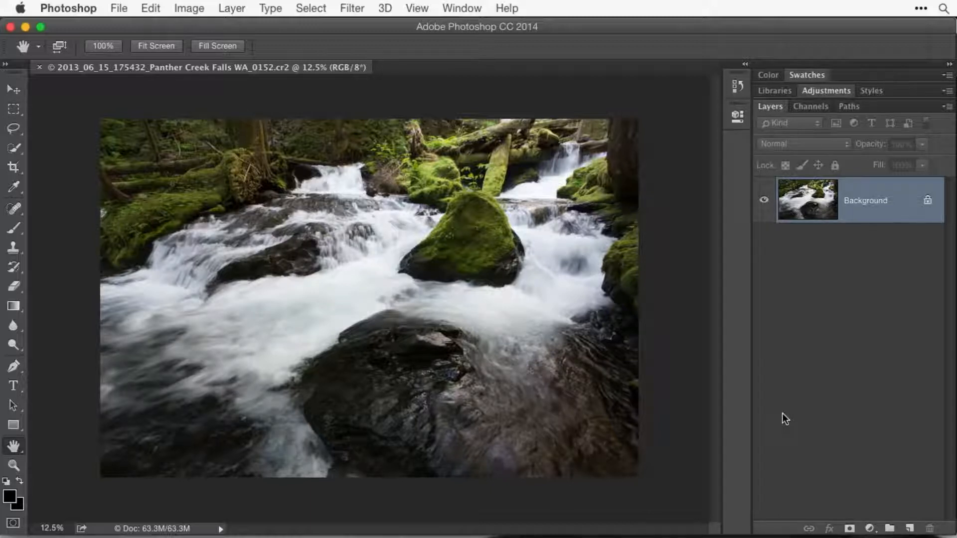
key(super+o)
key(Escape)
key(super+alt+o)
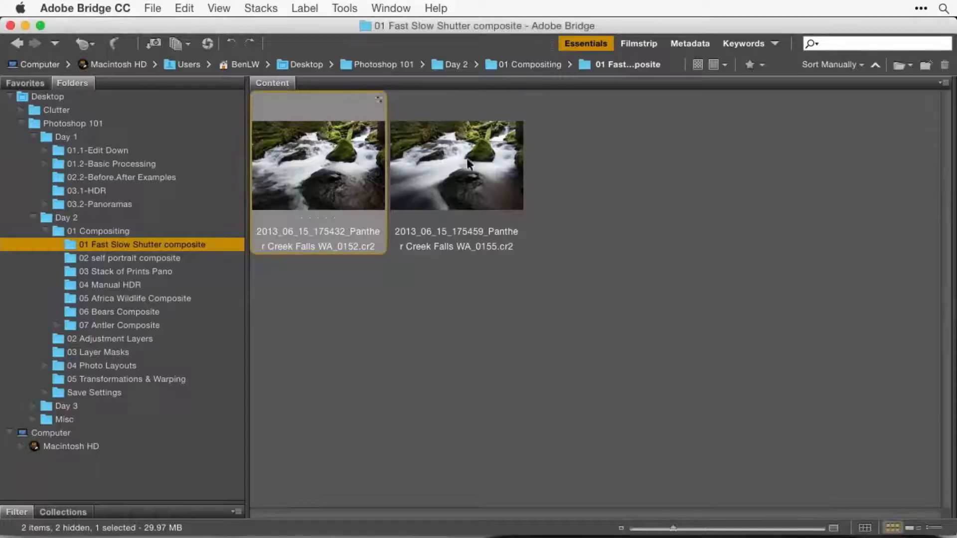
click(461, 165)
double_click(460, 165)
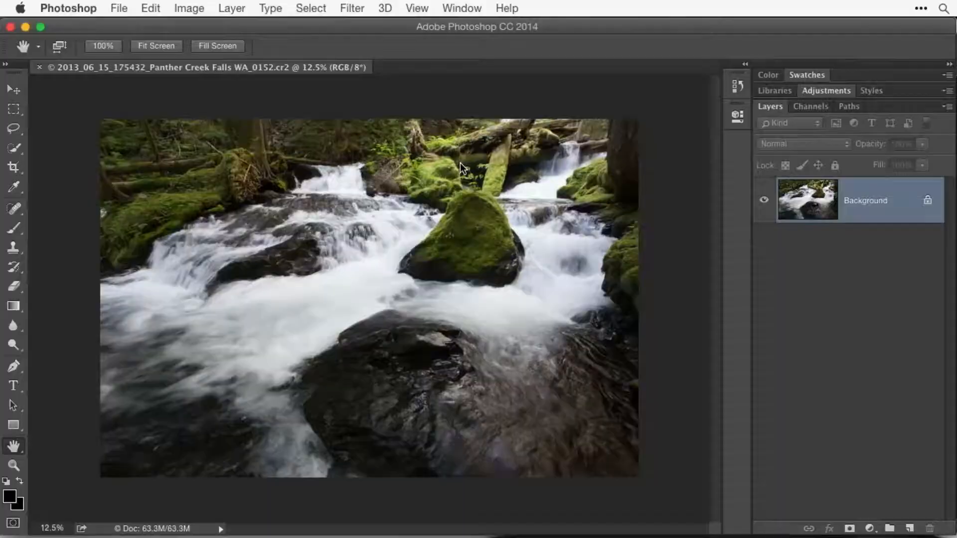
click(761, 514)
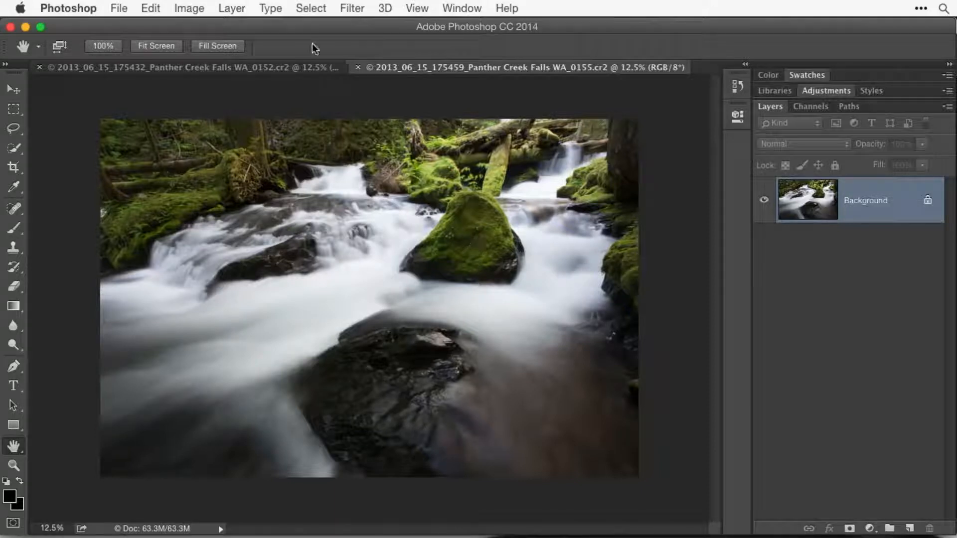
- Select the entire canvas of the smooth-water photo, file 0155, and copy it
click(147, 9)
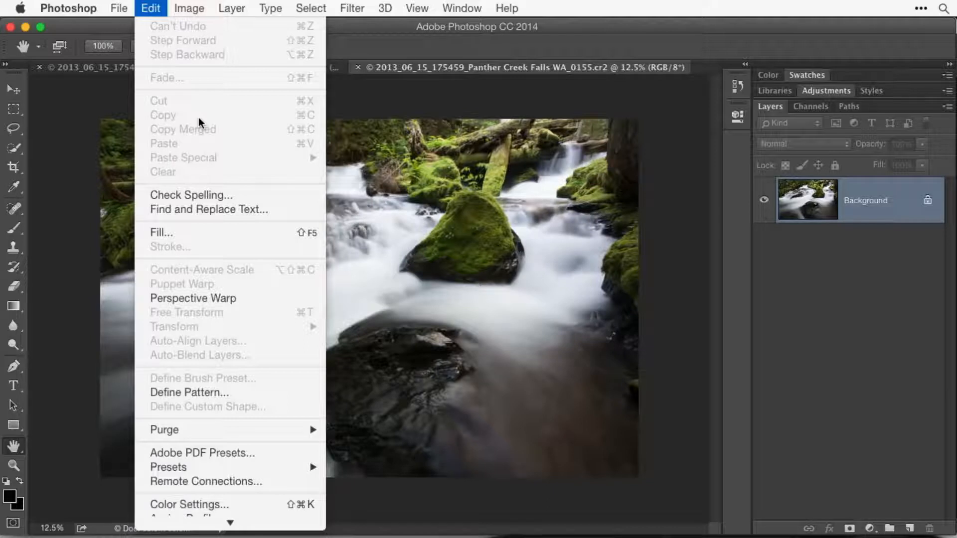
click(151, 8)
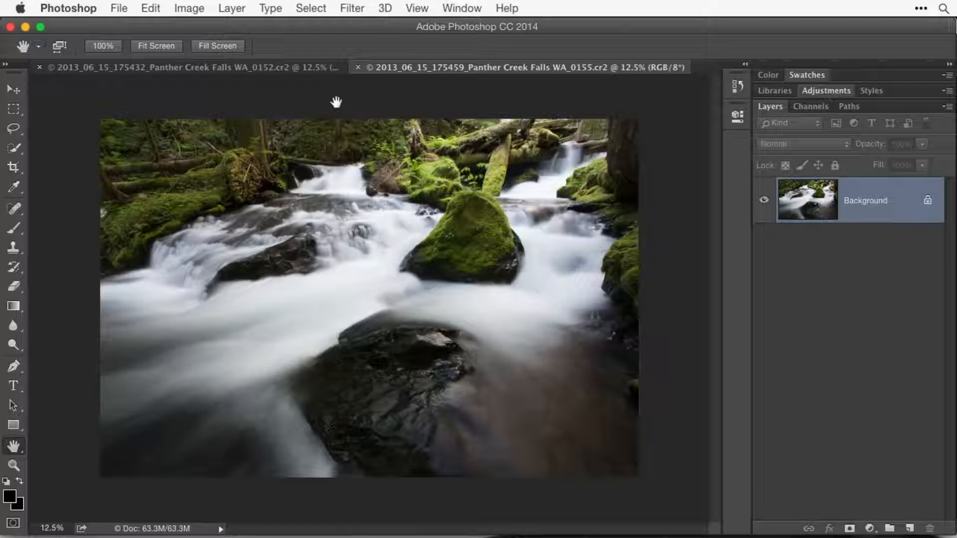
click(310, 8)
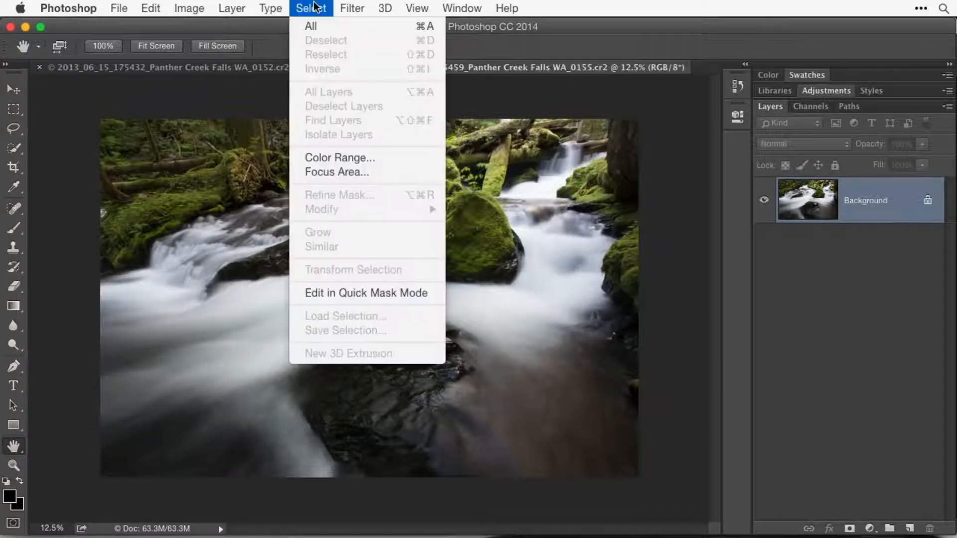
click(294, 25)
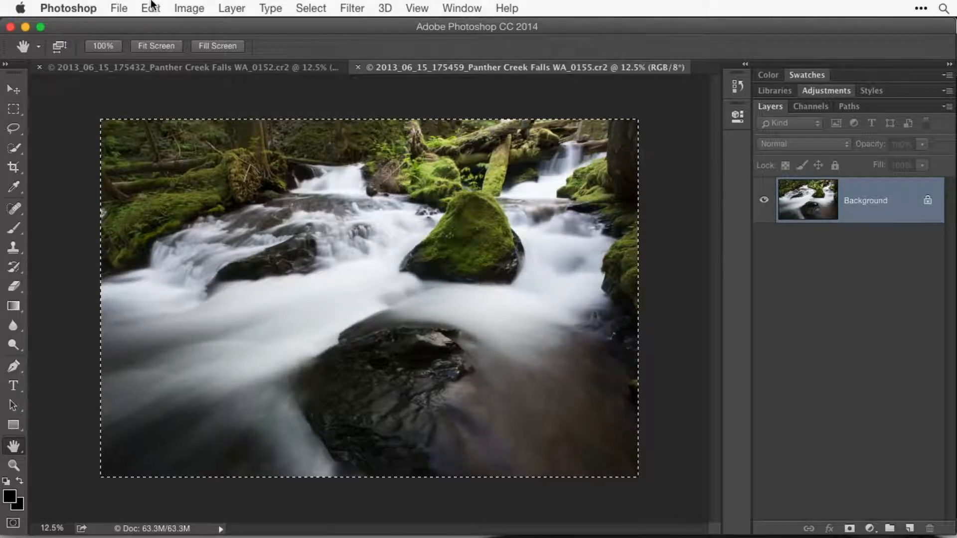
click(151, 8)
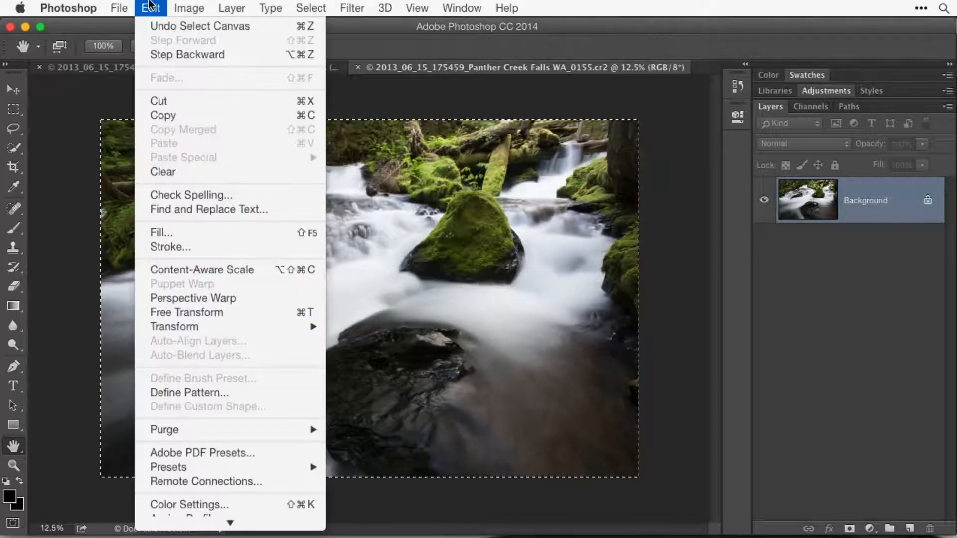
click(193, 113)
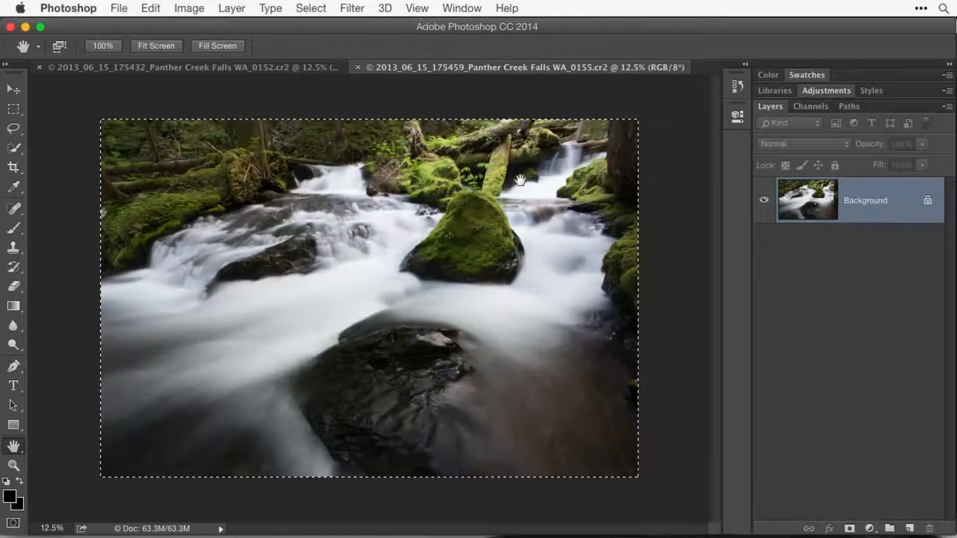
- Close the 0155 document without saving and paste the copied photo into the 0152 document as a new layer
click(358, 67)
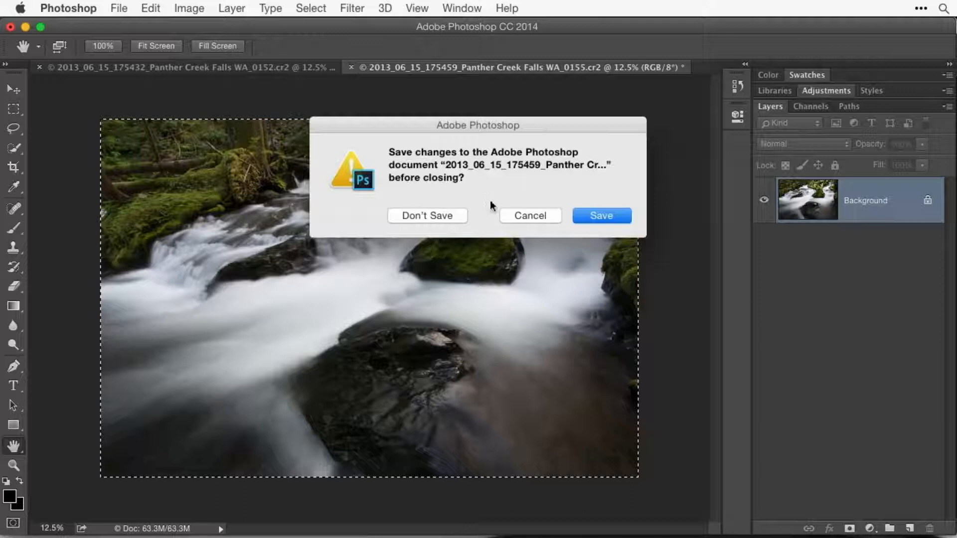
click(432, 217)
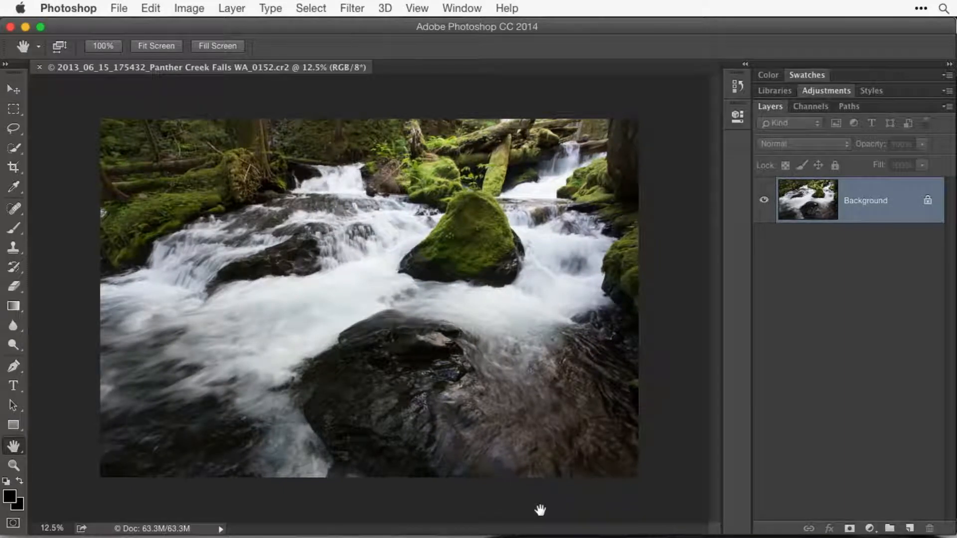
click(151, 8)
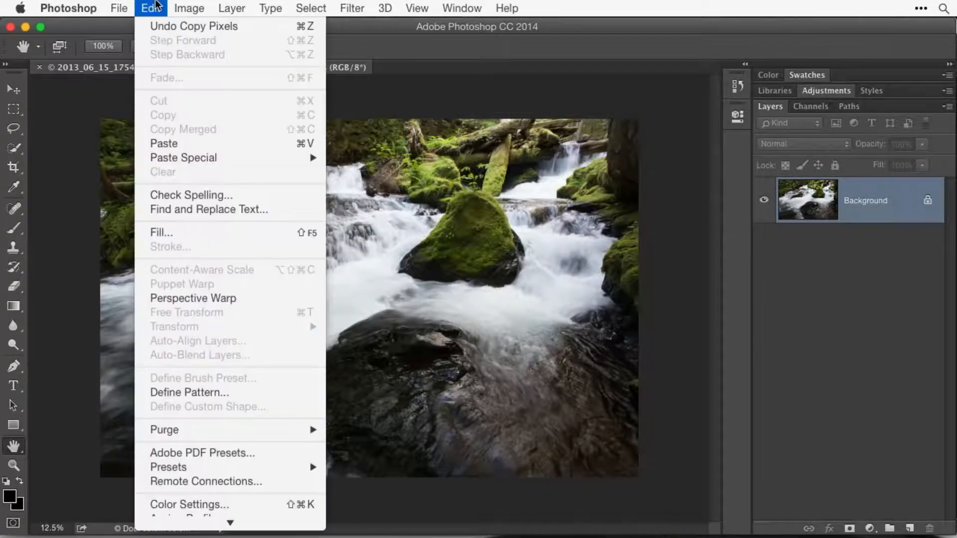
click(205, 143)
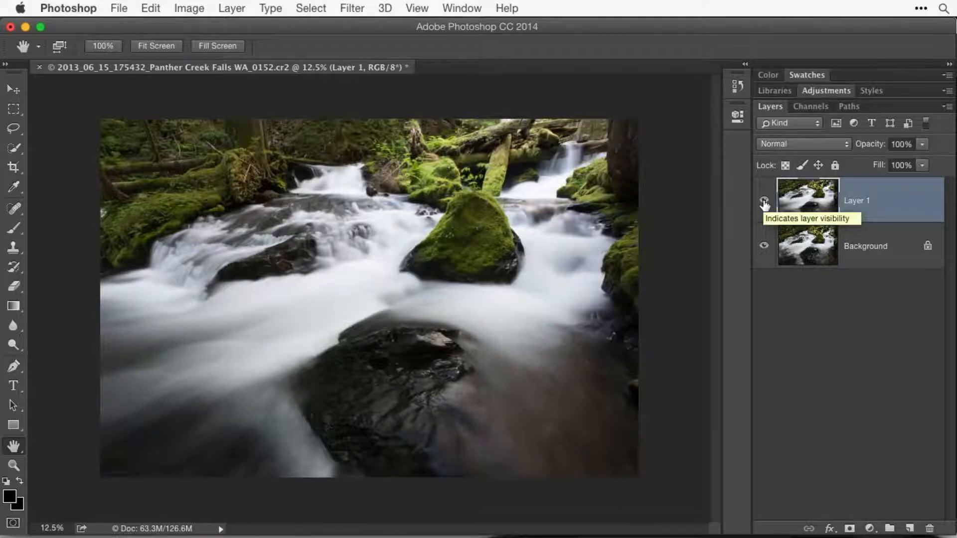
- Compare the pasted slow-shutter photo with the original by toggling the visibility of Layer 1
click(764, 202)
click(764, 202)
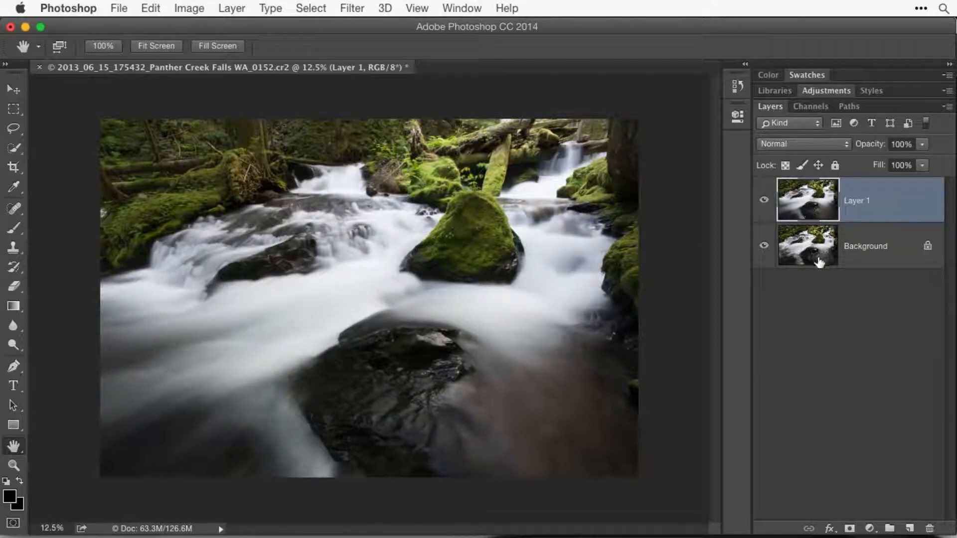
click(763, 202)
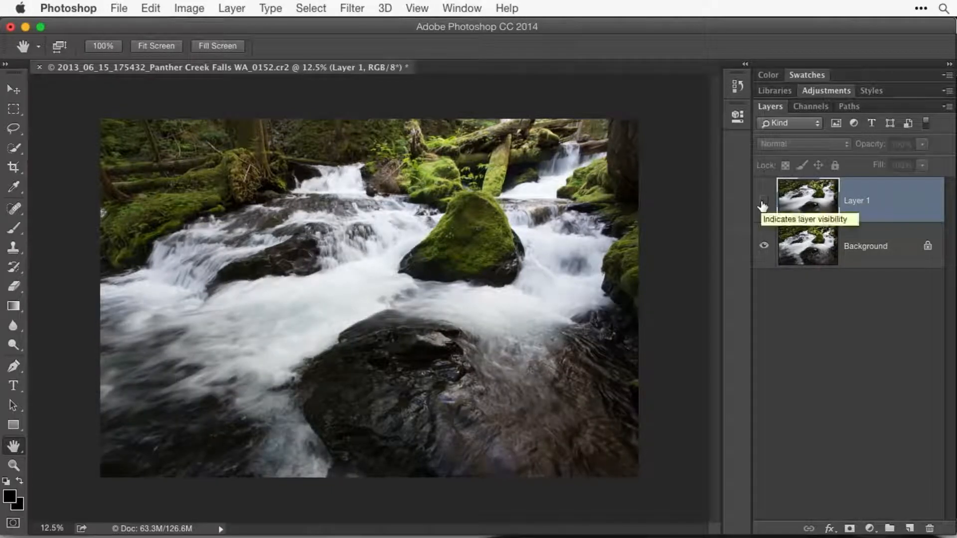
click(762, 202)
click(762, 202)
click(763, 202)
click(762, 201)
click(762, 202)
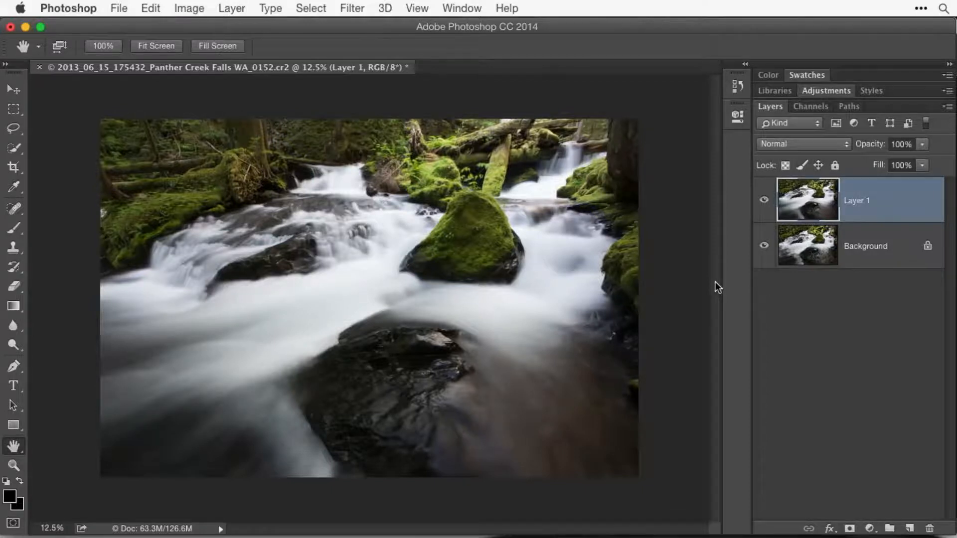
- Erase the plants, logs and mossy rock beside the upper-right waterfall from Layer 1 using the Eraser at size 300
key(super+equal)
key(super+equal)
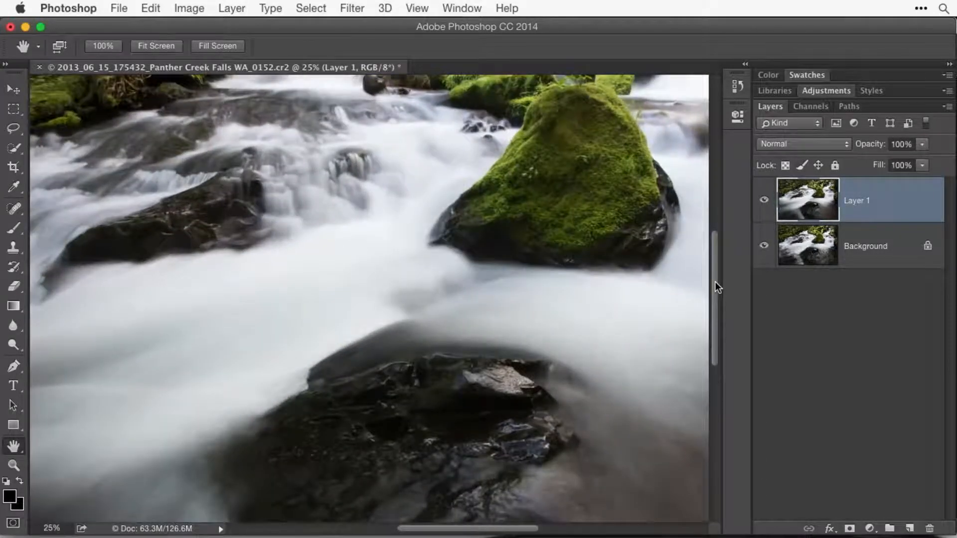
key(super+equal)
drag(637, 149, 335, 429)
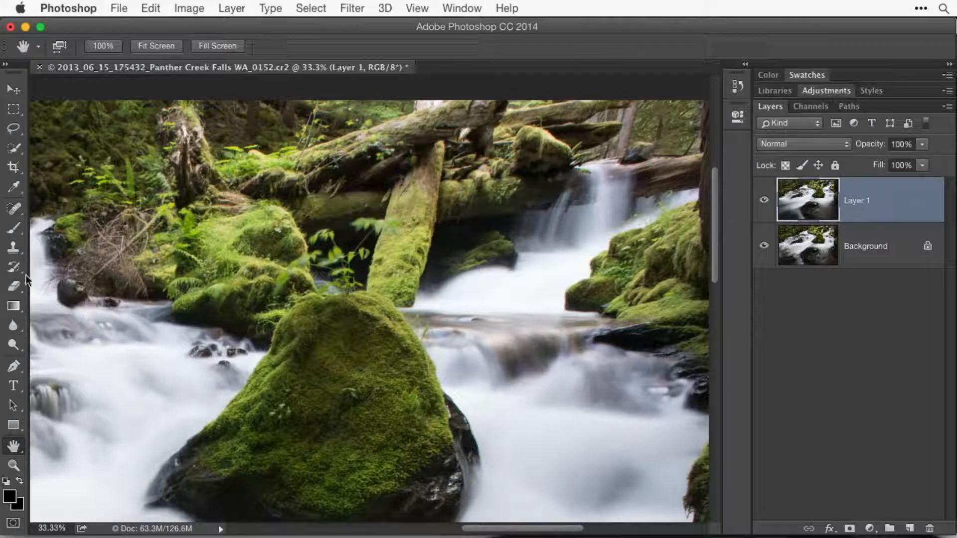
click(13, 288)
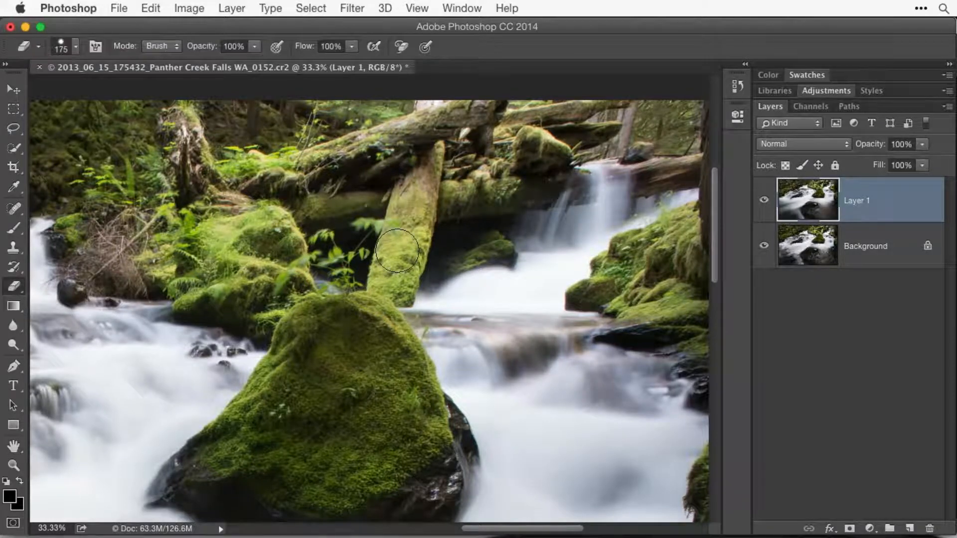
key(bracketright)
key(bracketright)
key(bracketright)
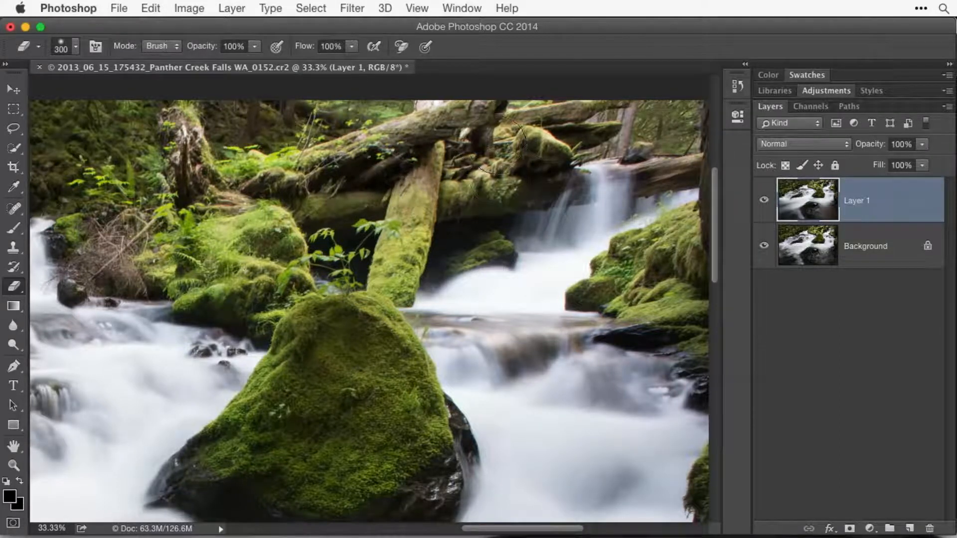
scroll(496, 145, up, 3)
scroll(497, 144, left, 8)
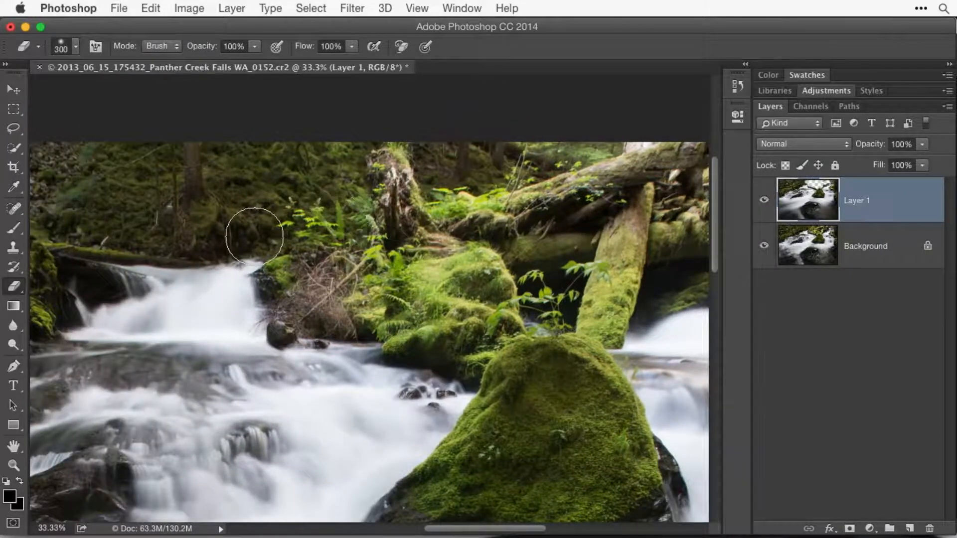
- Erase the trees, fallen logs and mossy bank in the photo's upper-left area from Layer 1, following the edge of the water
scroll(254, 237, left, 10)
scroll(254, 236, down, 3)
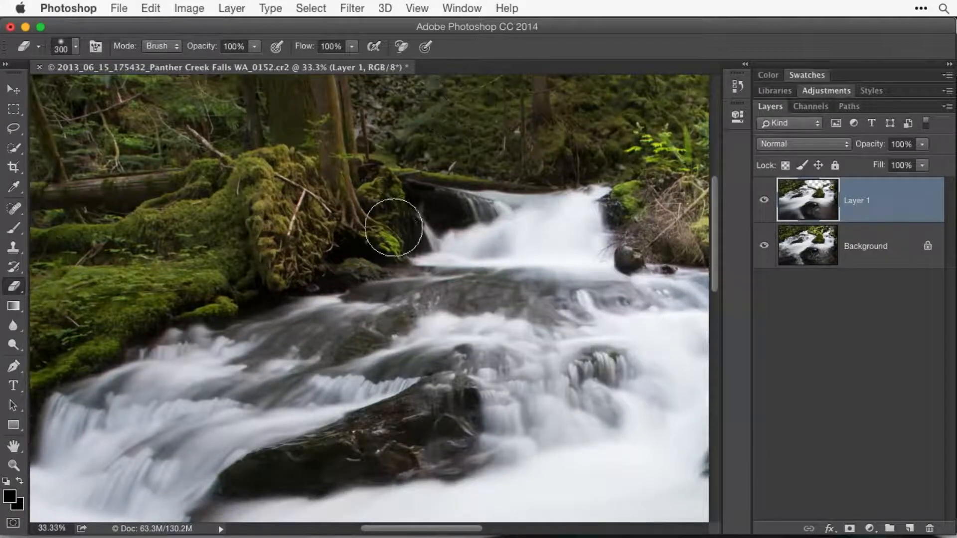
mouse_move(230, 104)
mouse_down()
mouse_move(127, 167)
mouse_move(134, 172)
mouse_up()
scroll(232, 259, down, 2)
scroll(231, 259, left, 2)
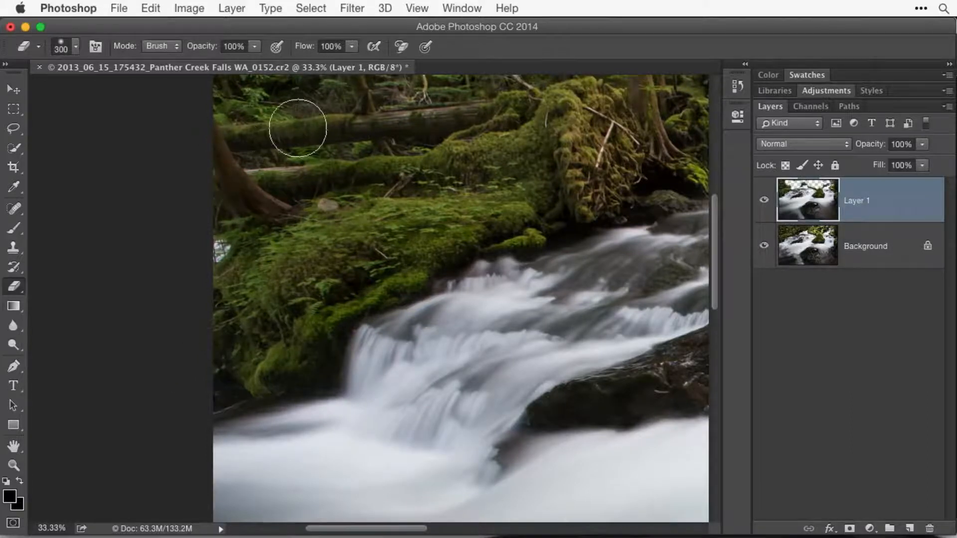
scroll(399, 145, up, 5)
scroll(399, 145, right, 1)
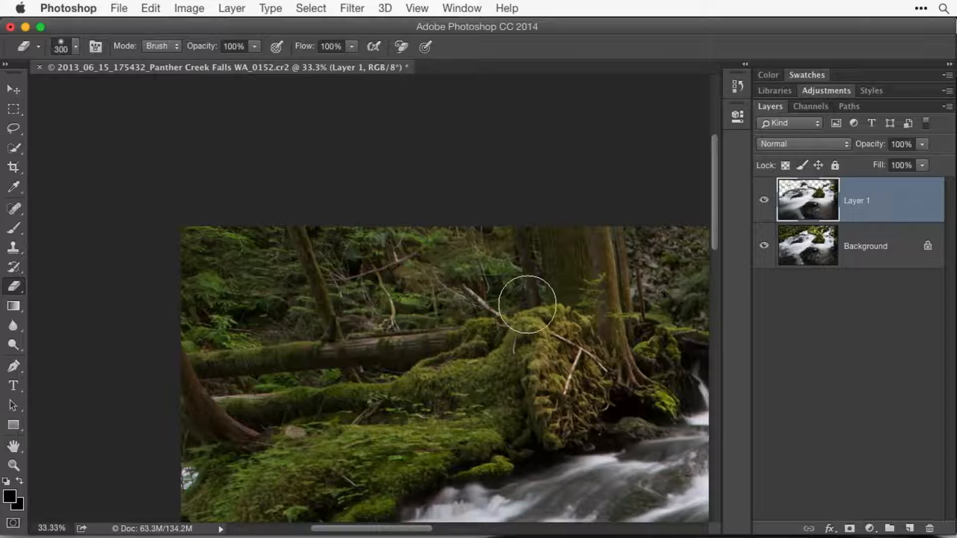
scroll(528, 299, right, 6)
scroll(529, 299, down, 3)
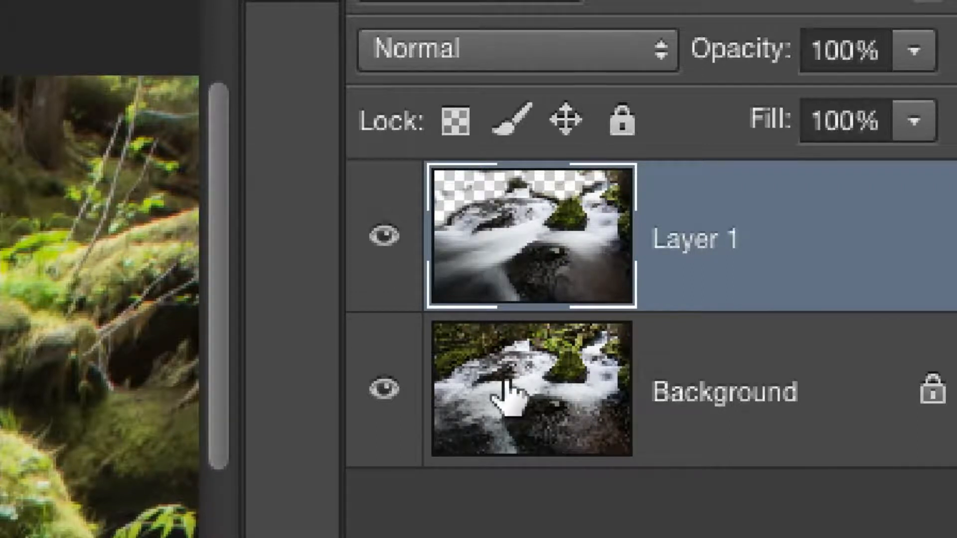
click(512, 122)
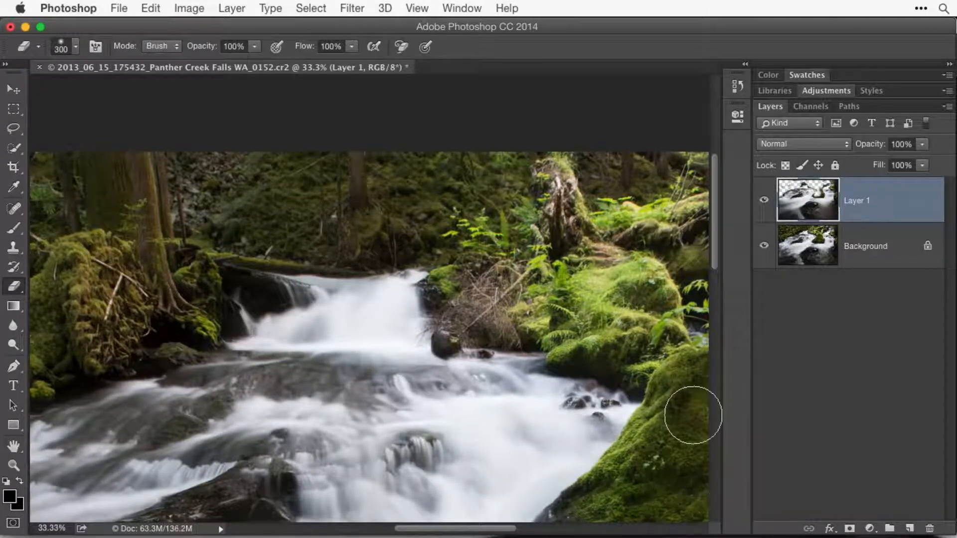
- With the Background hidden, erase the leftover foliage and central-rock patches from Layer 1, including the upper-right bank, and restore the Background's visibility
scroll(693, 413, down, 5)
scroll(693, 415, down, 3)
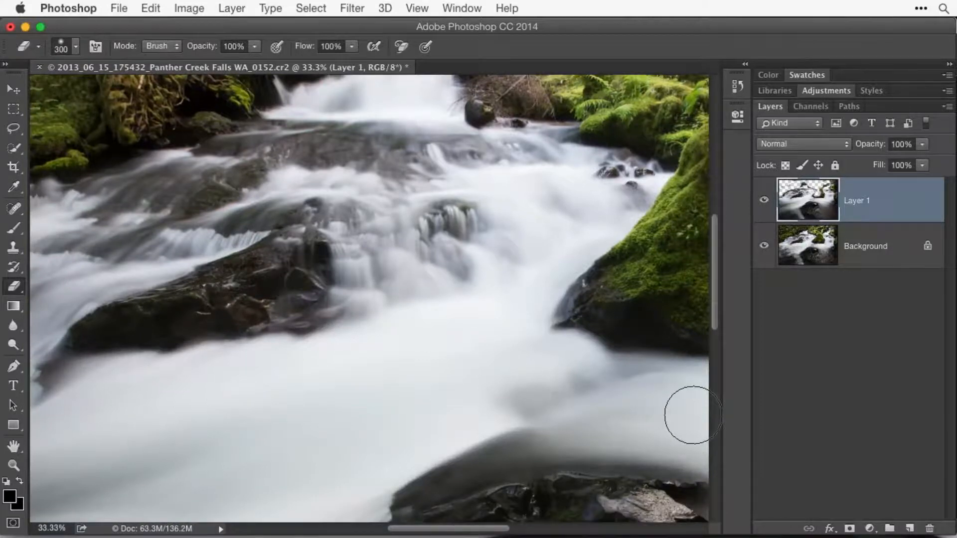
key(super+0)
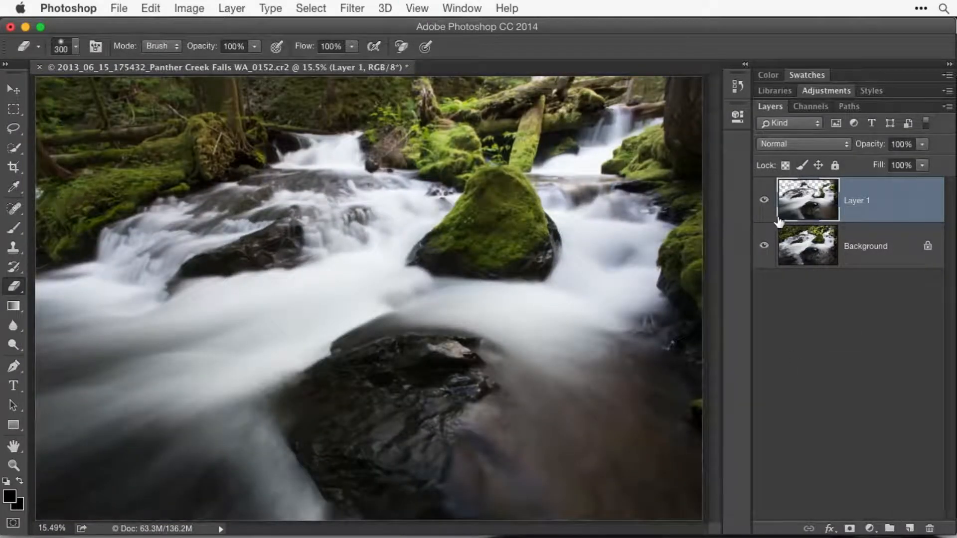
click(763, 246)
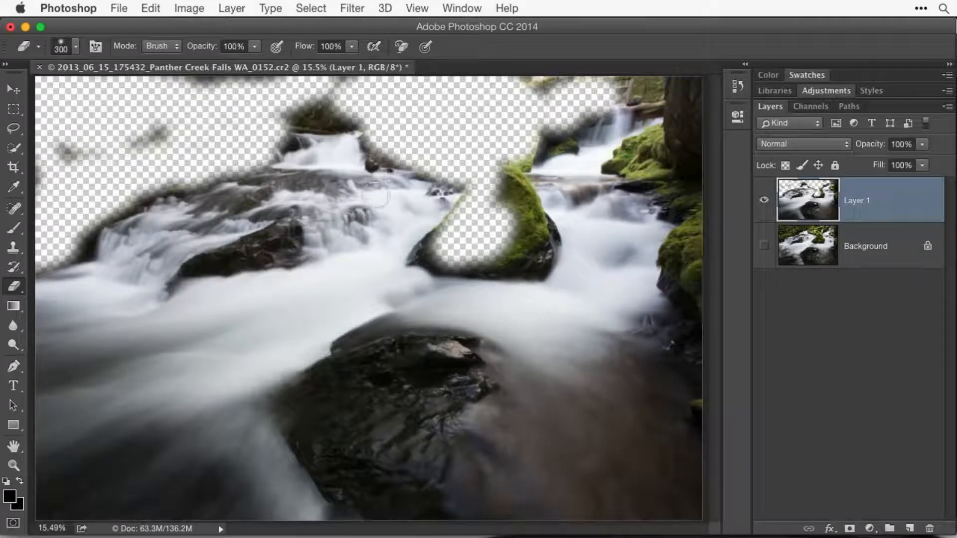
mouse_move(186, 148)
mouse_down()
mouse_move(107, 135)
mouse_move(160, 131)
mouse_move(87, 170)
mouse_move(70, 125)
mouse_move(118, 149)
mouse_up()
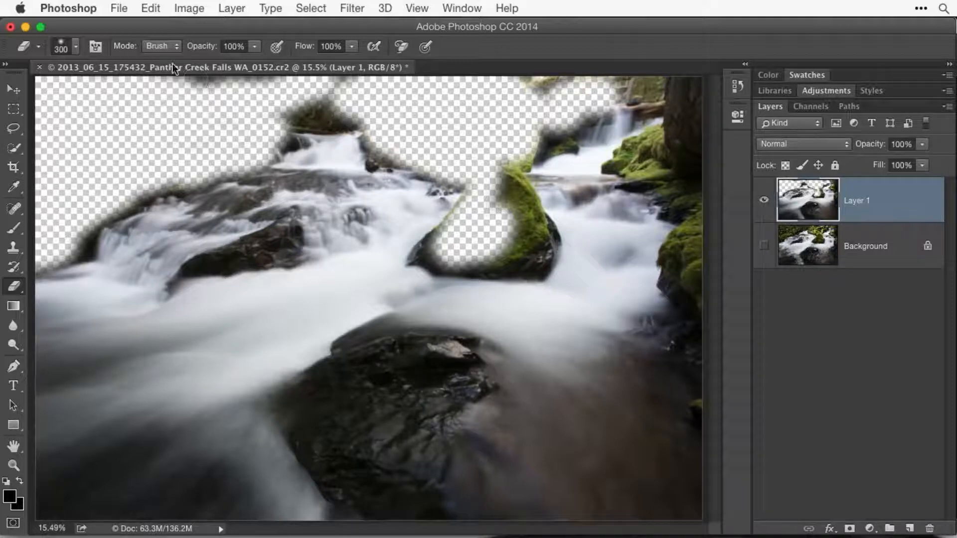
mouse_move(178, 83)
mouse_down()
mouse_move(344, 79)
mouse_move(273, 92)
mouse_move(288, 92)
mouse_move(339, 67)
mouse_move(401, 65)
mouse_move(265, 97)
mouse_move(359, 105)
mouse_move(267, 104)
mouse_up()
mouse_move(440, 90)
mouse_down()
mouse_move(589, 68)
mouse_move(501, 84)
mouse_move(611, 78)
mouse_move(713, 90)
mouse_move(655, 76)
mouse_move(709, 84)
mouse_move(684, 156)
mouse_move(689, 139)
mouse_move(708, 191)
mouse_move(713, 277)
mouse_up()
mouse_move(518, 252)
mouse_down()
mouse_move(531, 225)
mouse_move(509, 194)
mouse_move(508, 220)
mouse_up()
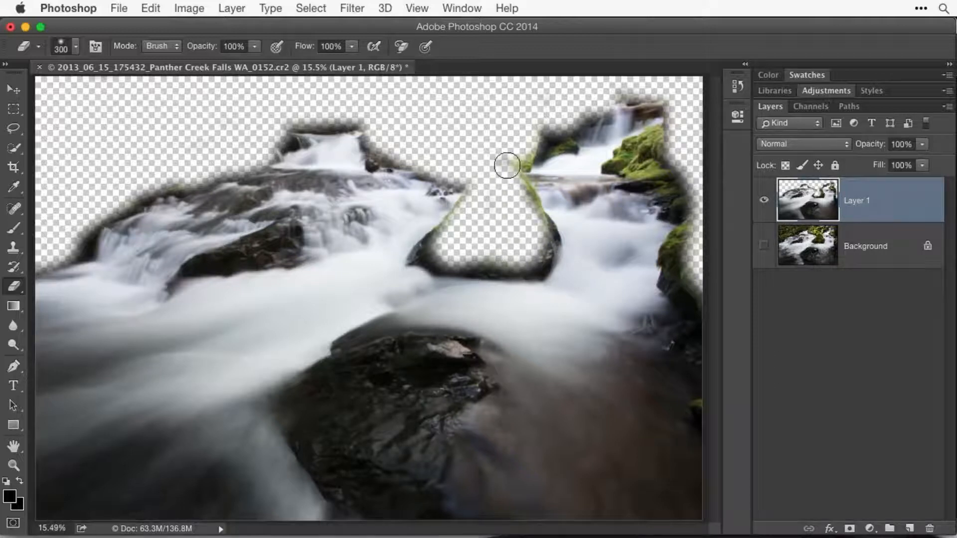
mouse_move(641, 155)
mouse_down()
mouse_move(660, 145)
mouse_move(703, 217)
mouse_up()
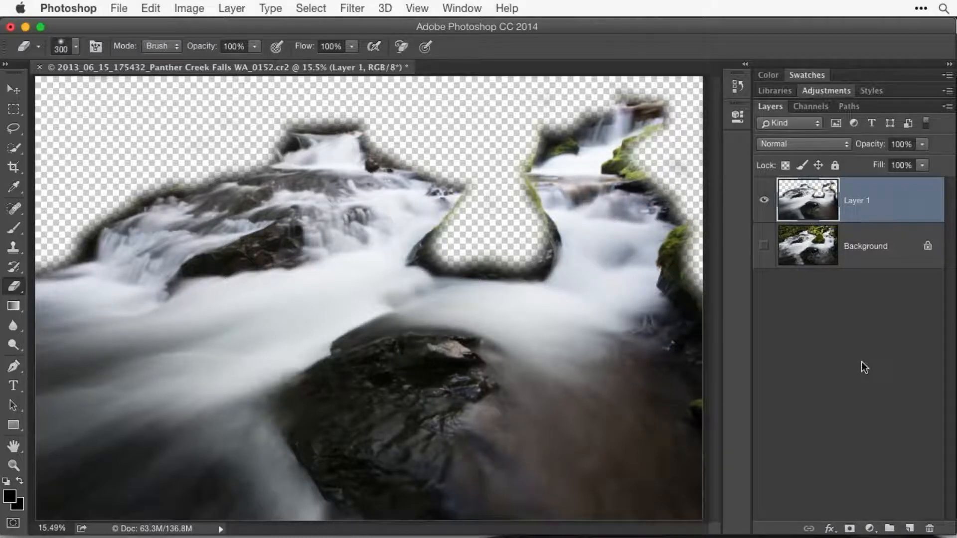
click(764, 247)
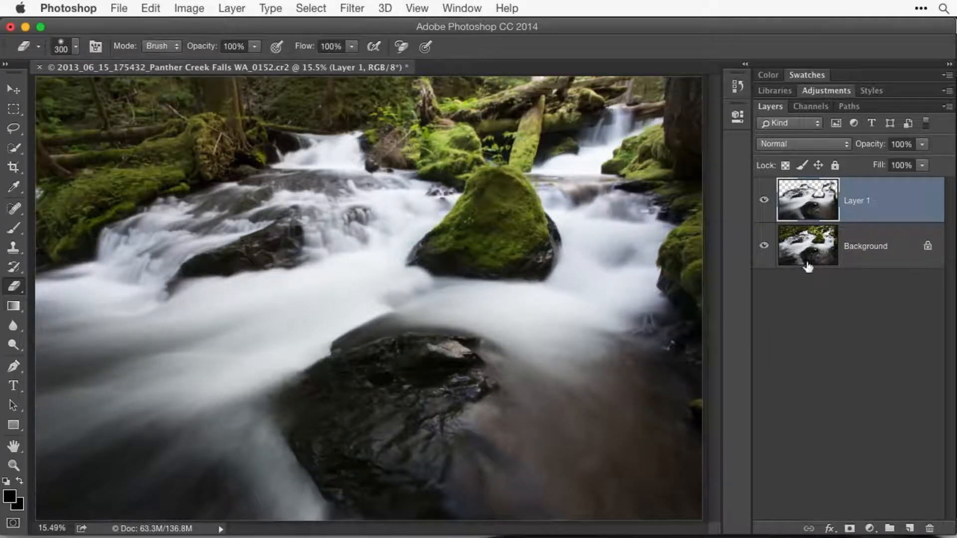
- Toggle Layer 1's visibility repeatedly to compare the finished composite with the original fast-shutter photo
click(764, 204)
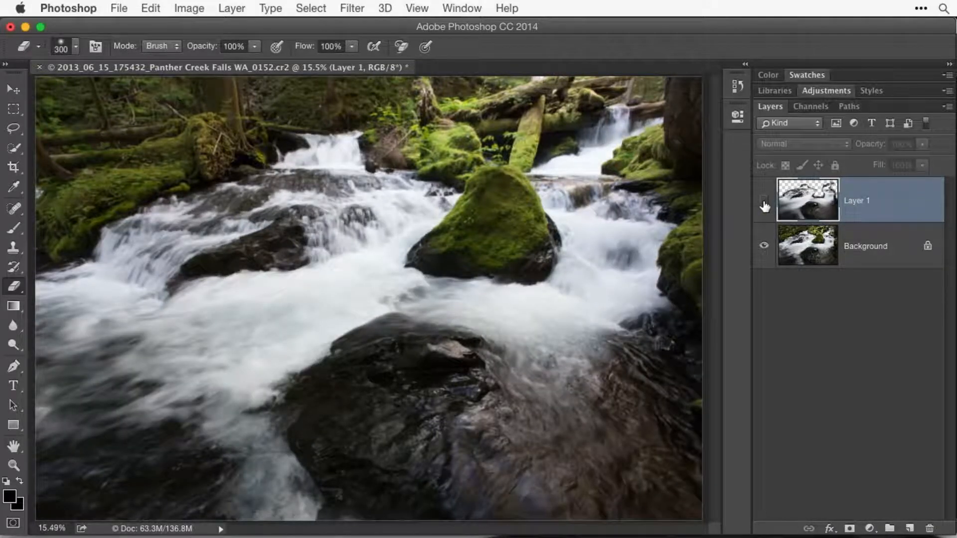
click(764, 203)
click(763, 203)
click(764, 203)
click(764, 204)
click(764, 203)
click(764, 203)
click(764, 203)
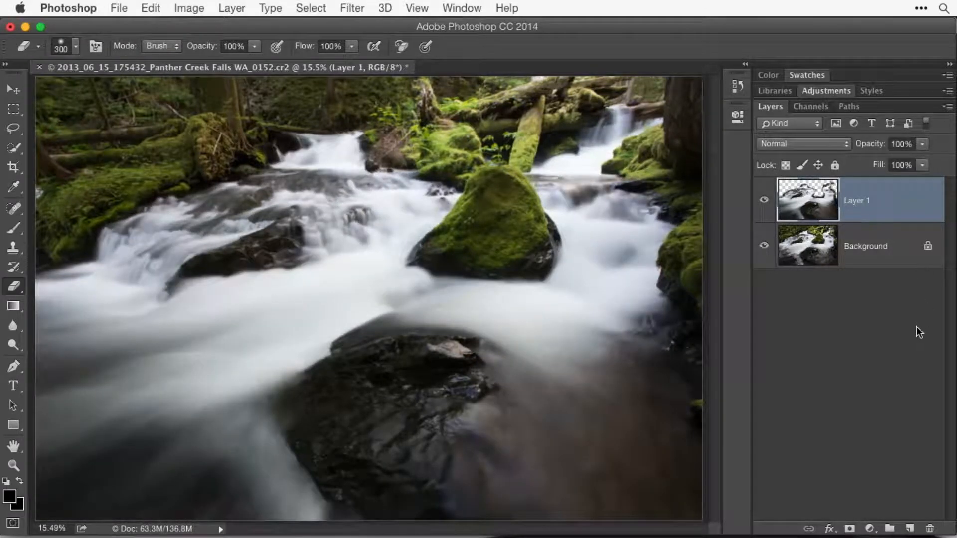
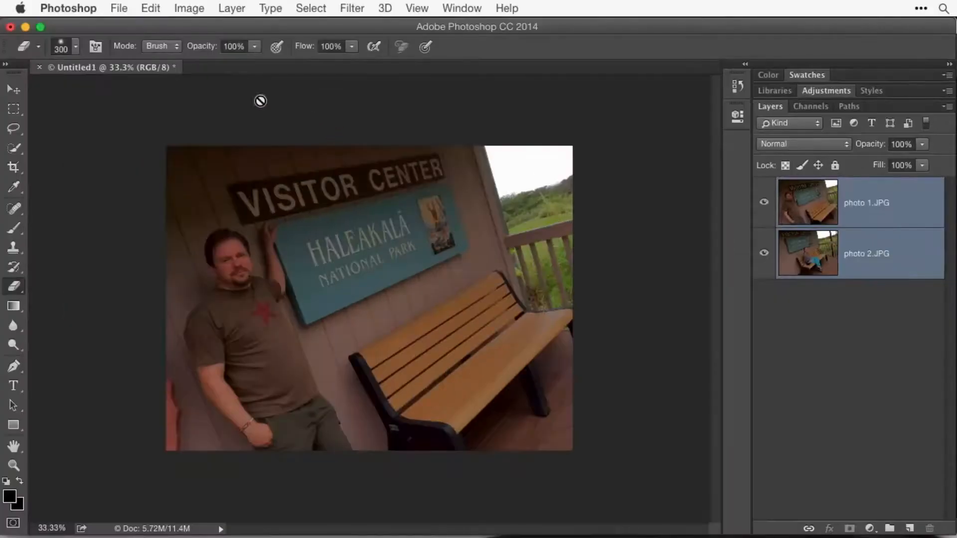
- Auto-align the photo 1.JPG and photo 2.JPG layers using the Auto projection
click(152, 9)
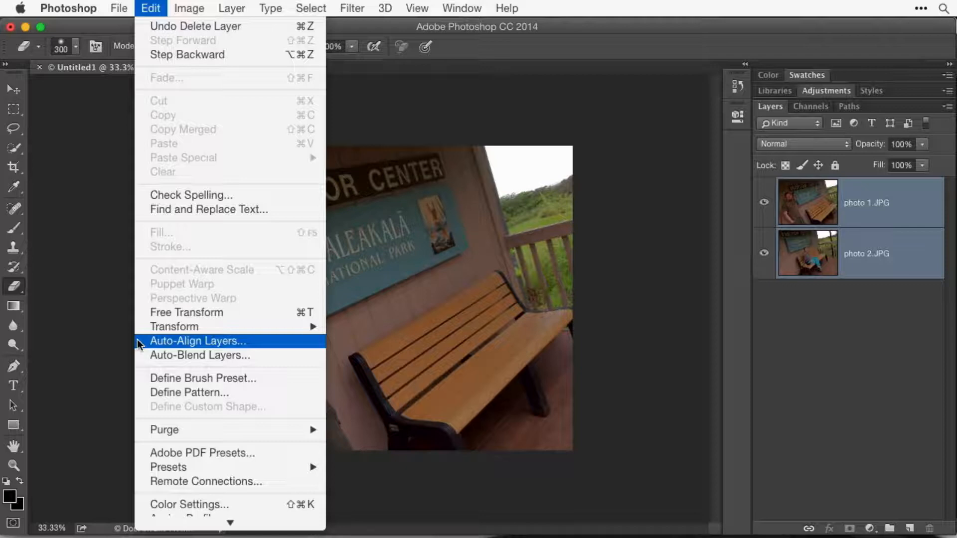
click(198, 341)
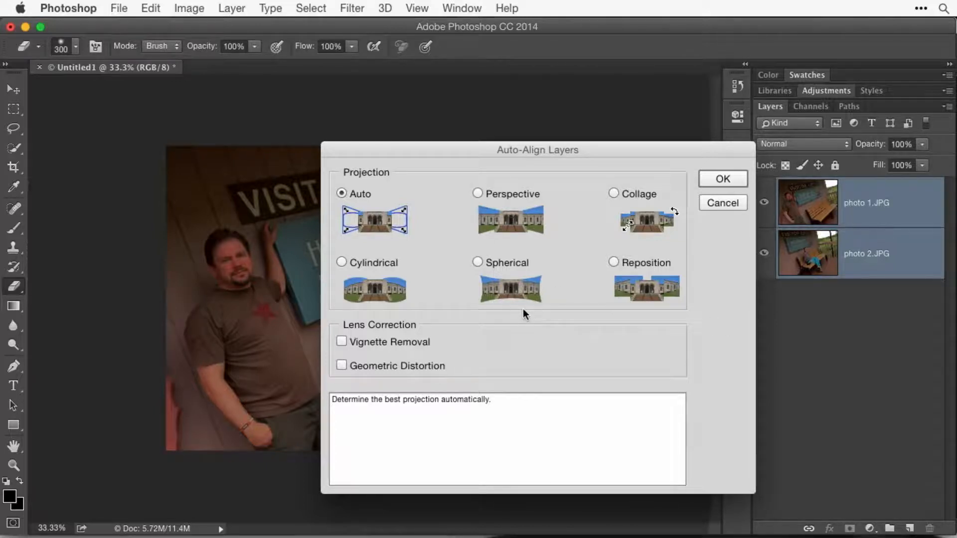
click(717, 180)
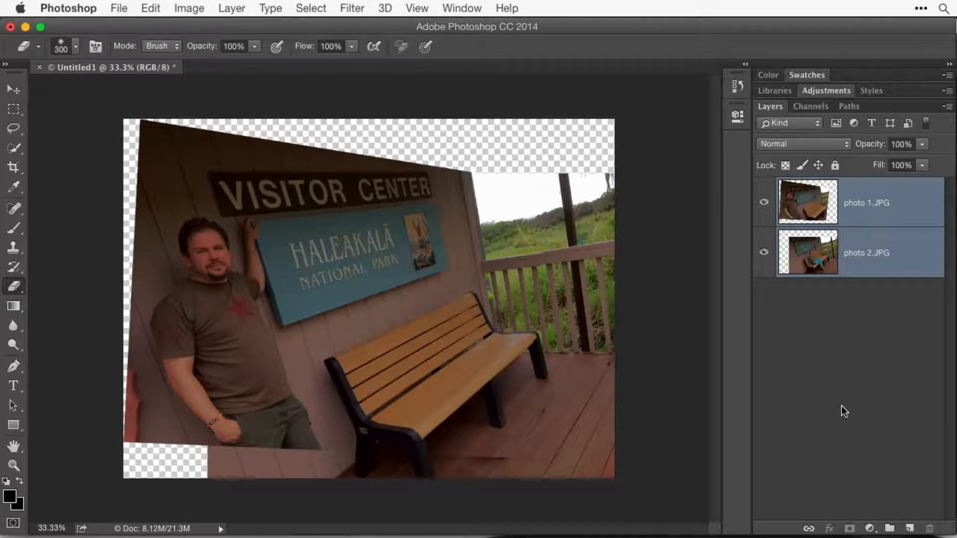
- Deselect the layers and toggle photo 1.JPG's visibility repeatedly to compare the alignment of the two photos
click(884, 321)
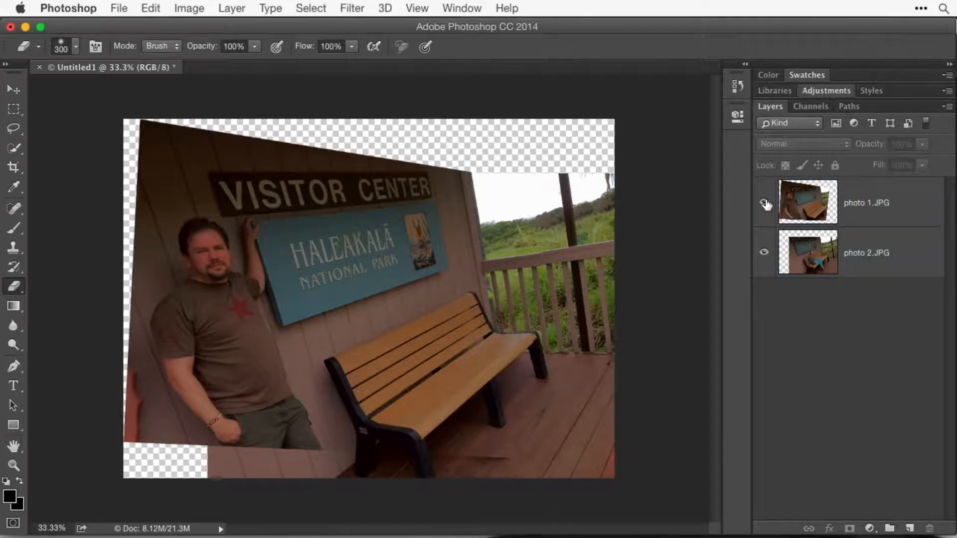
click(764, 203)
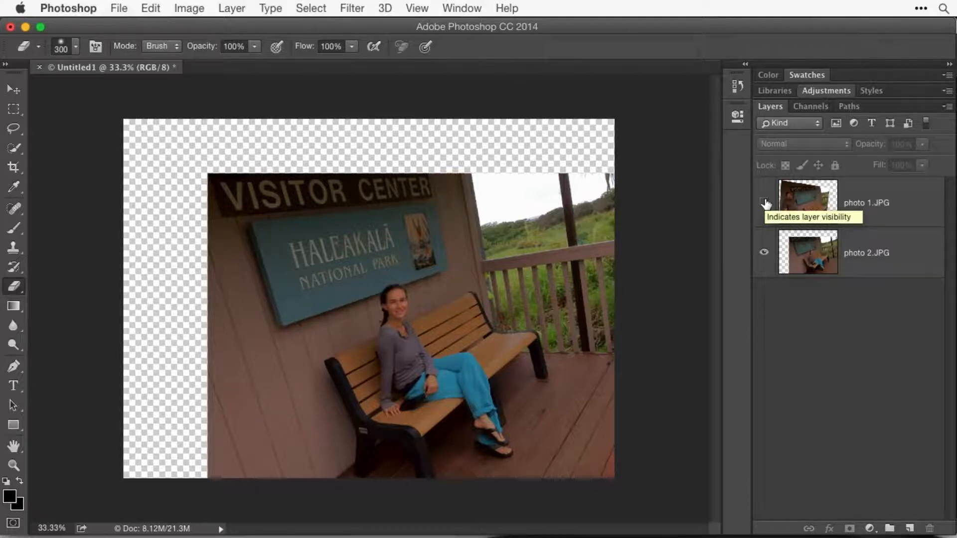
click(764, 203)
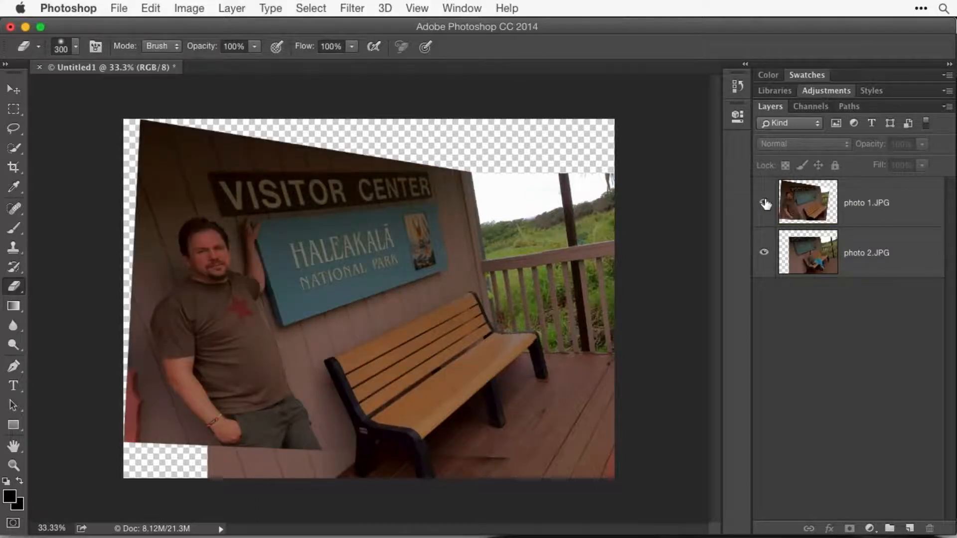
click(765, 203)
click(765, 203)
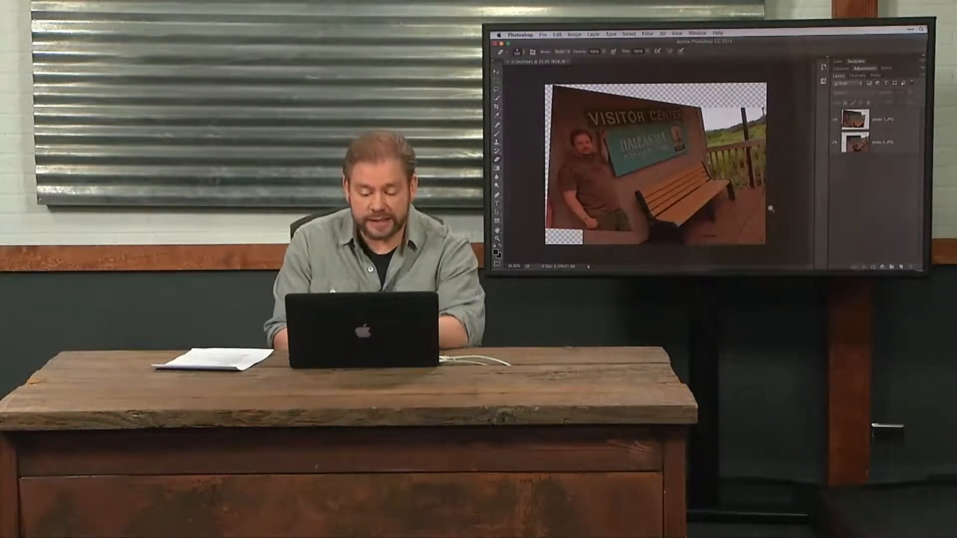
- Examine the railing seam between the two photos at 100%, hiding and showing photo 2.JPG to locate photo 1.JPG's edge
super+click(682, 243)
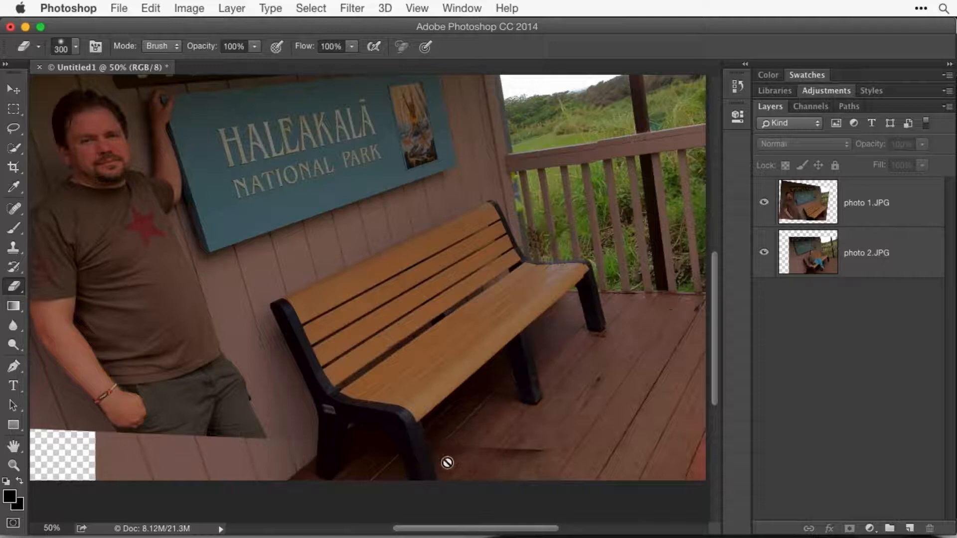
scroll(640, 226, up, 5)
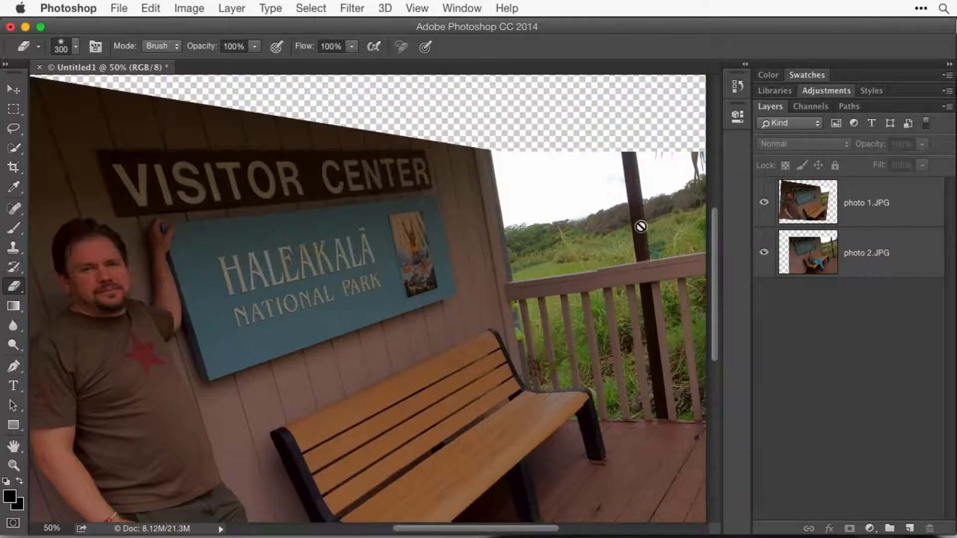
click(624, 276)
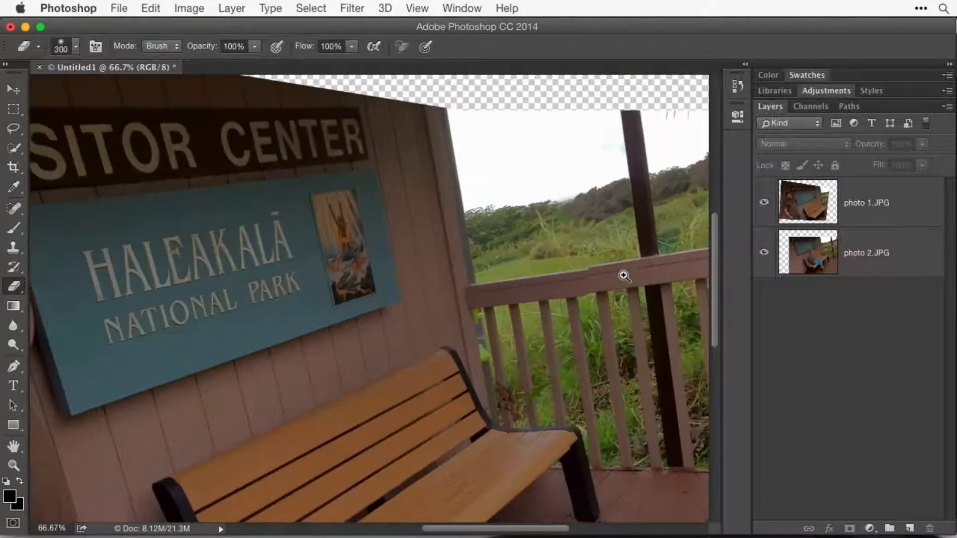
click(623, 276)
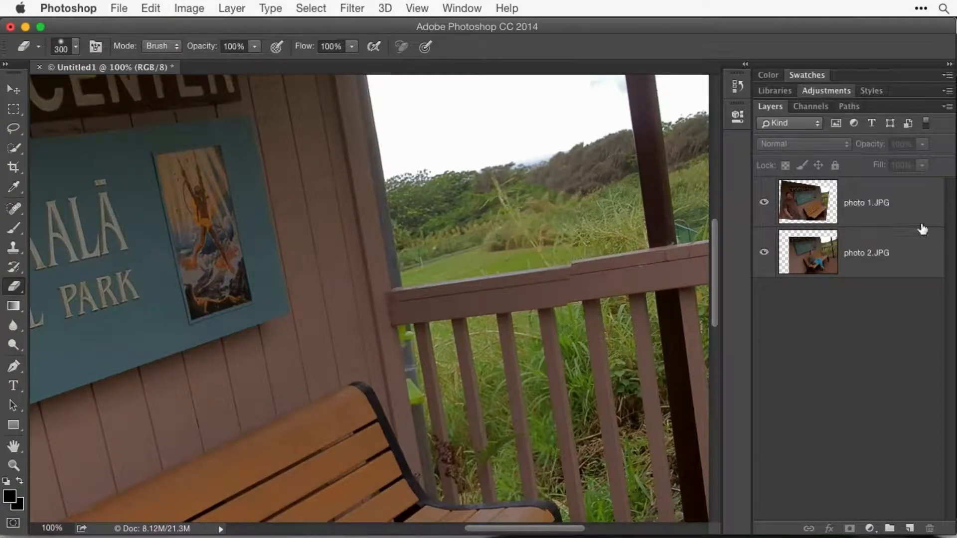
click(763, 255)
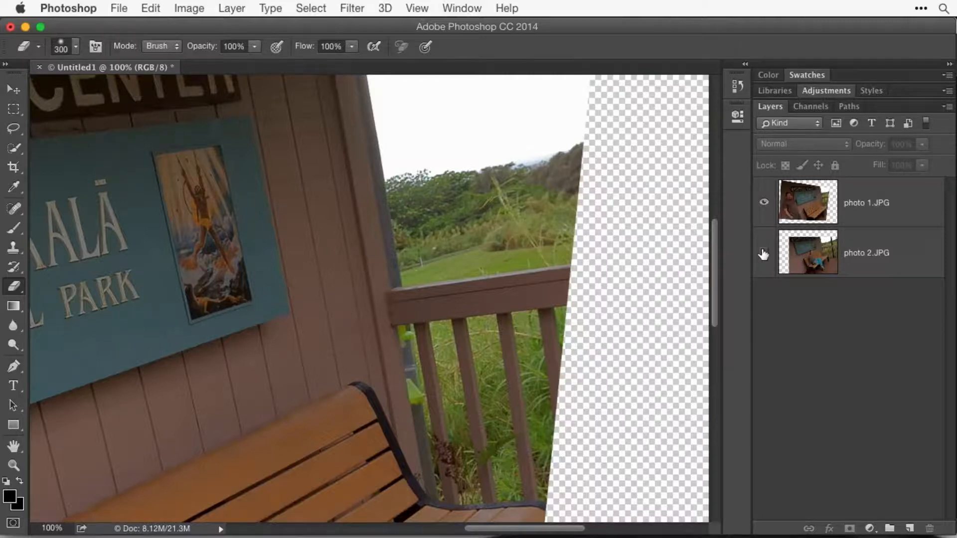
click(763, 253)
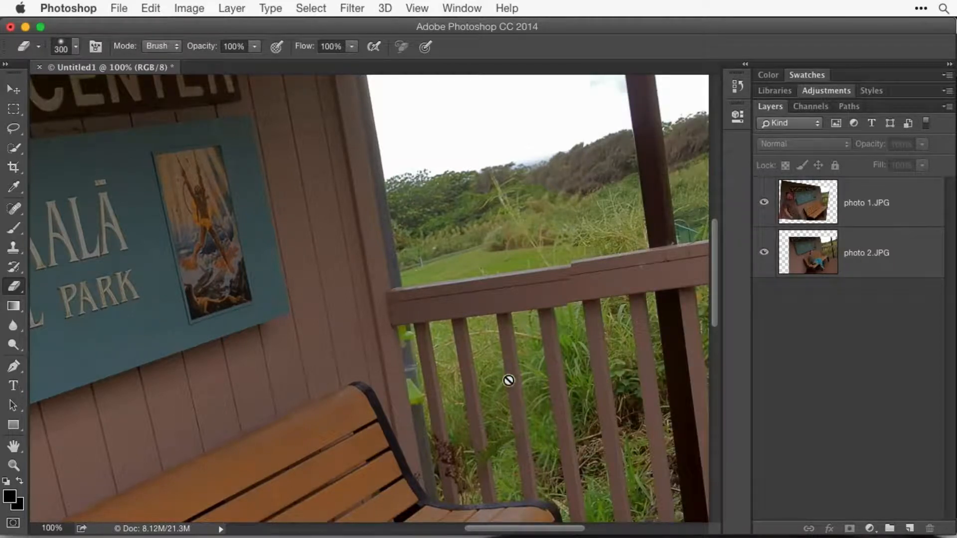
key(super+0)
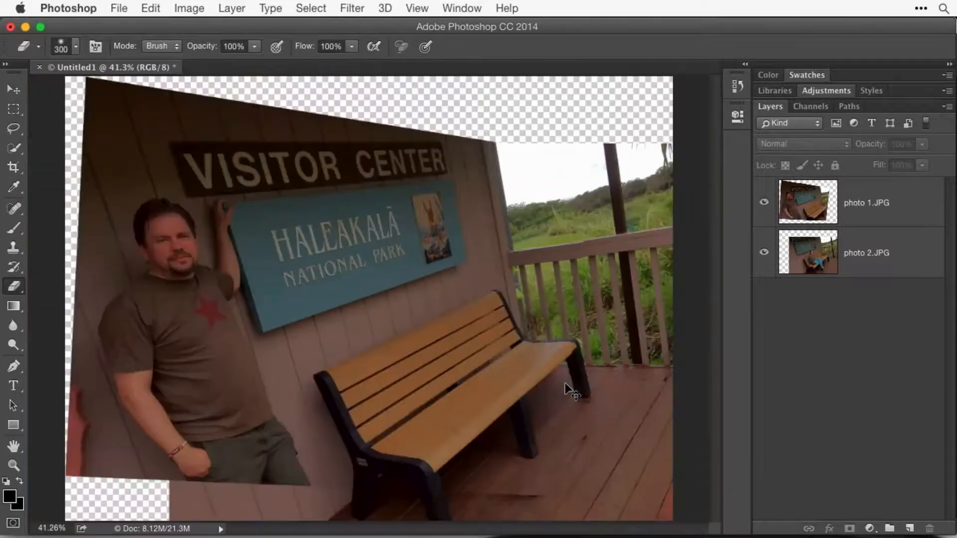
- Try to auto-blend the two aligned photo layers using Stack Images with Seamless Tones and Colors
click(862, 213)
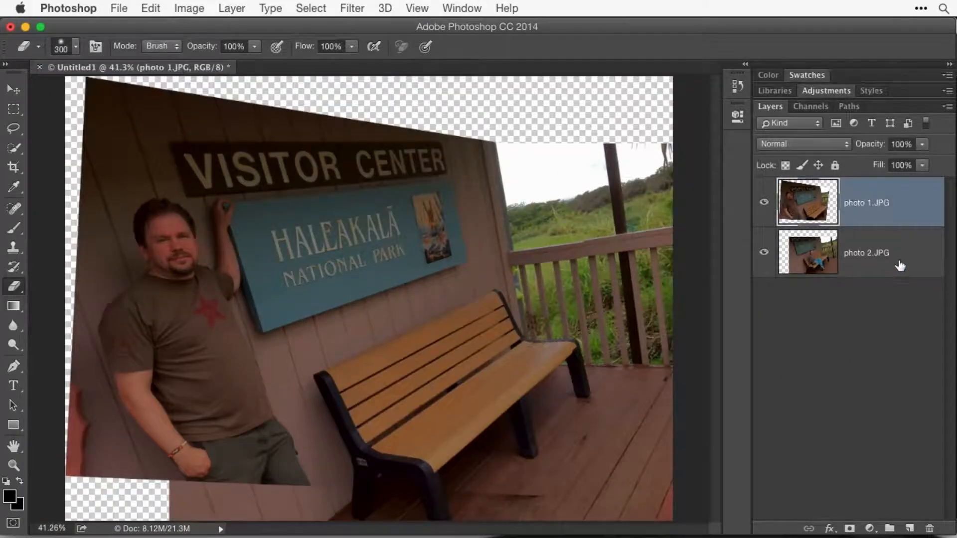
shift+click(900, 263)
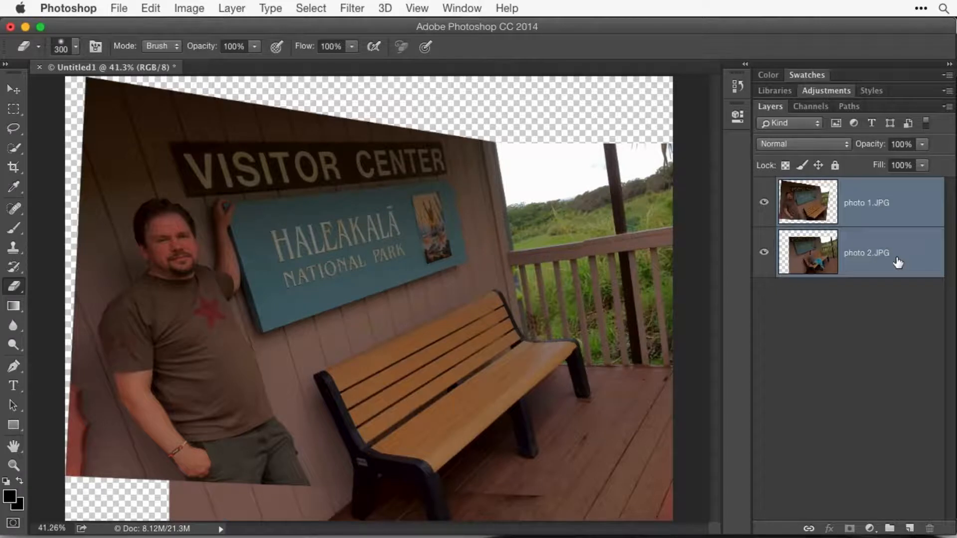
click(151, 8)
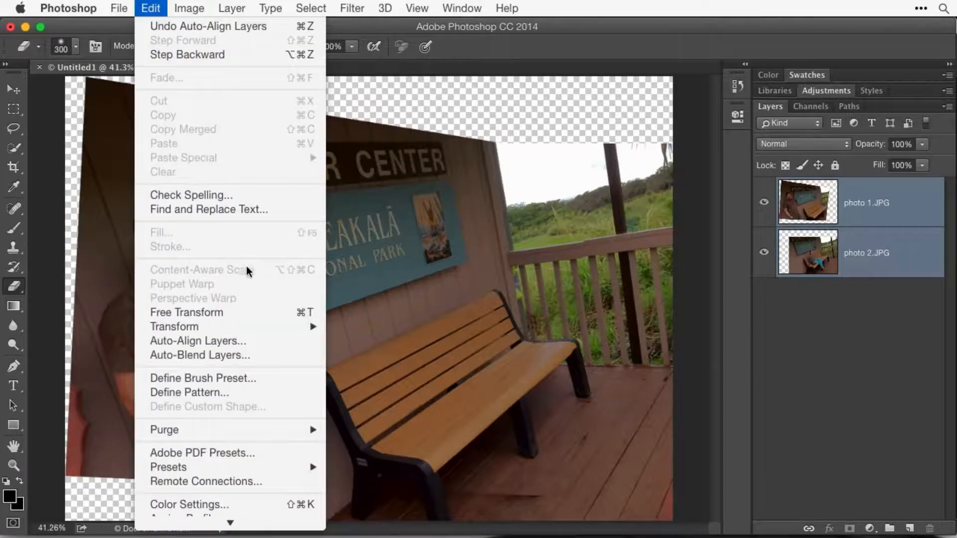
click(253, 354)
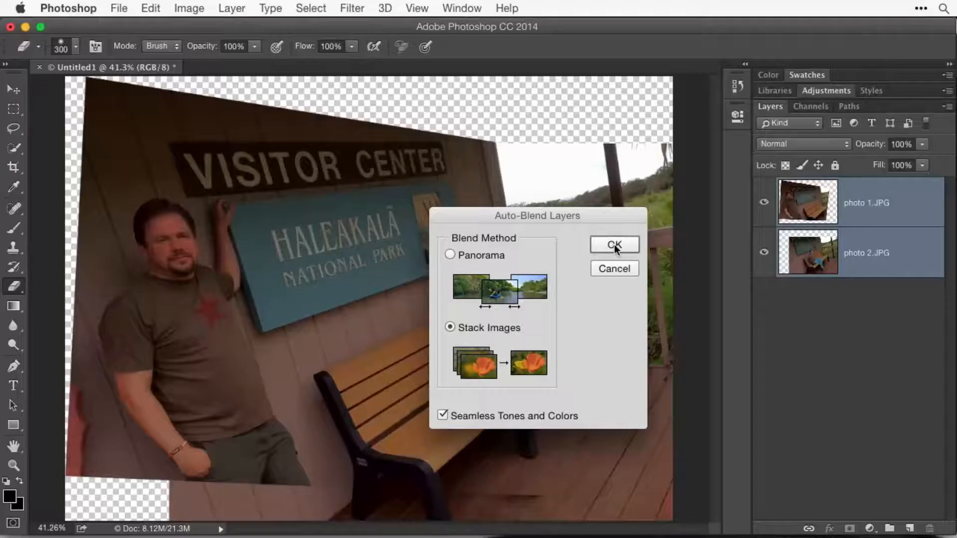
click(614, 245)
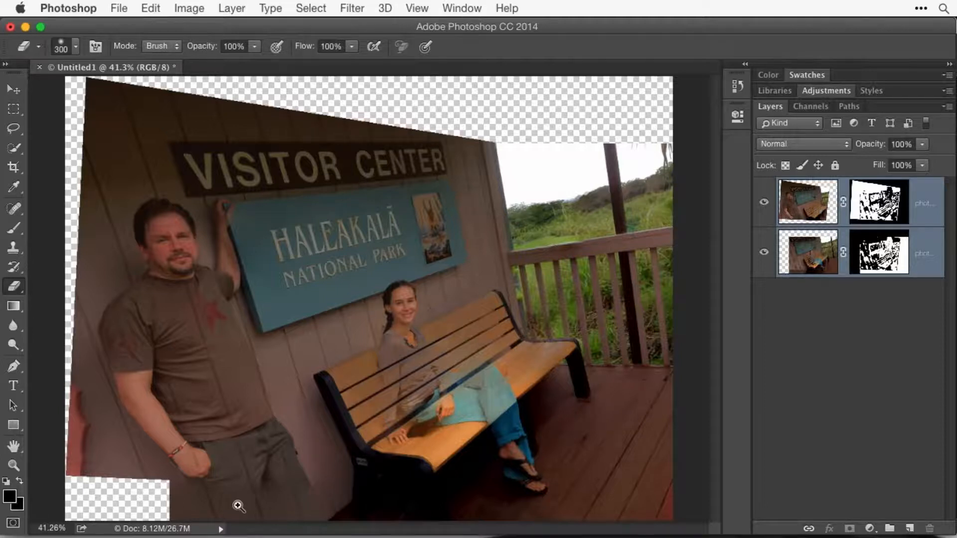
- Inspect the blended man and seated woman up close and undo the auto-blend
click(200, 510)
click(197, 508)
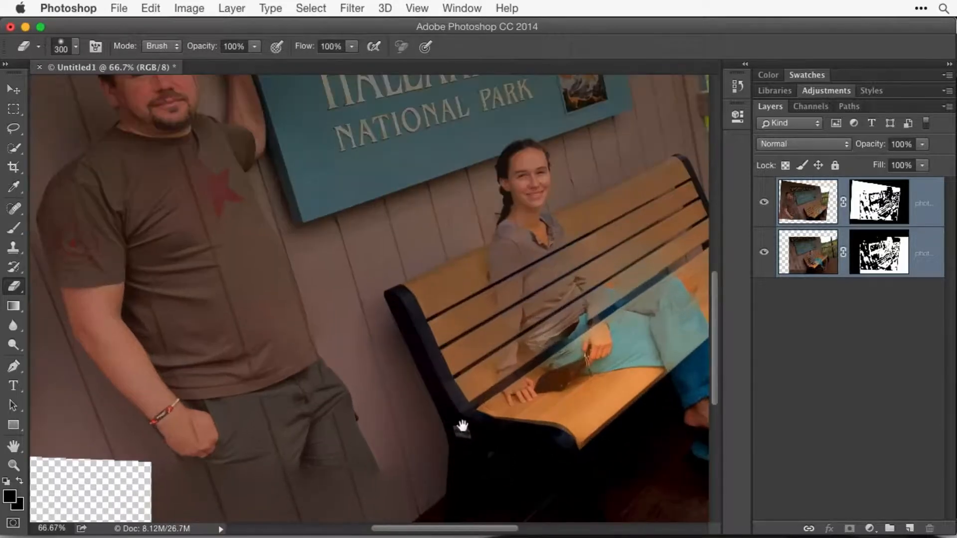
scroll(463, 427, right, 2)
scroll(463, 427, right, 2)
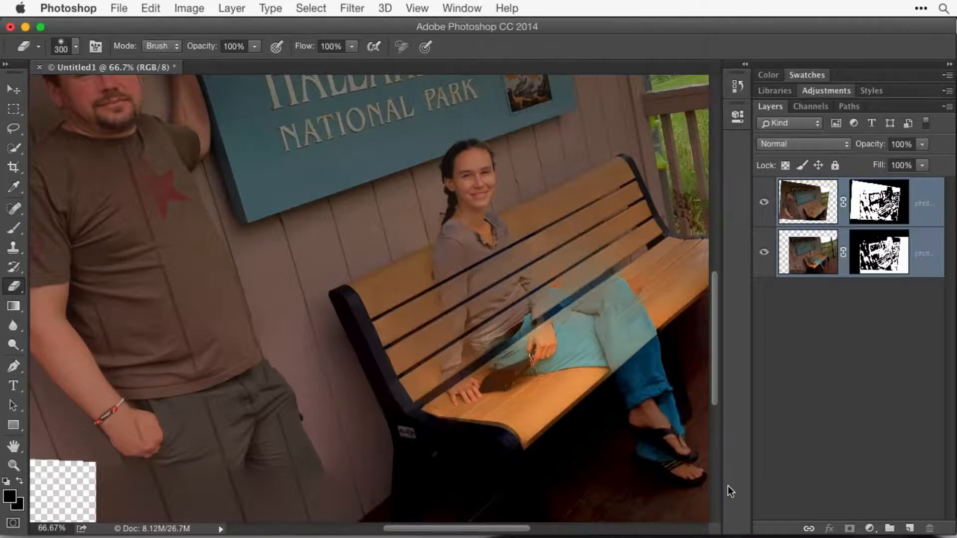
key(super+z)
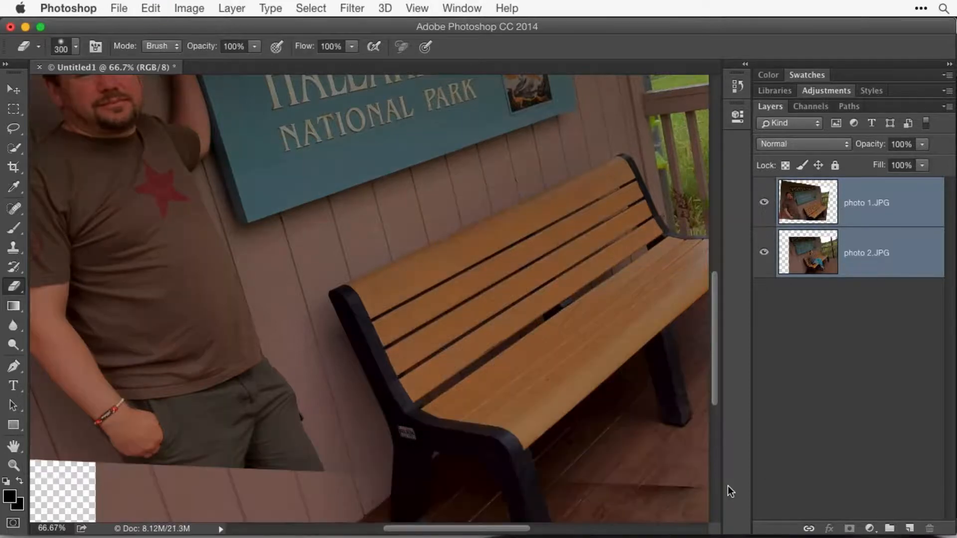
key(super+0)
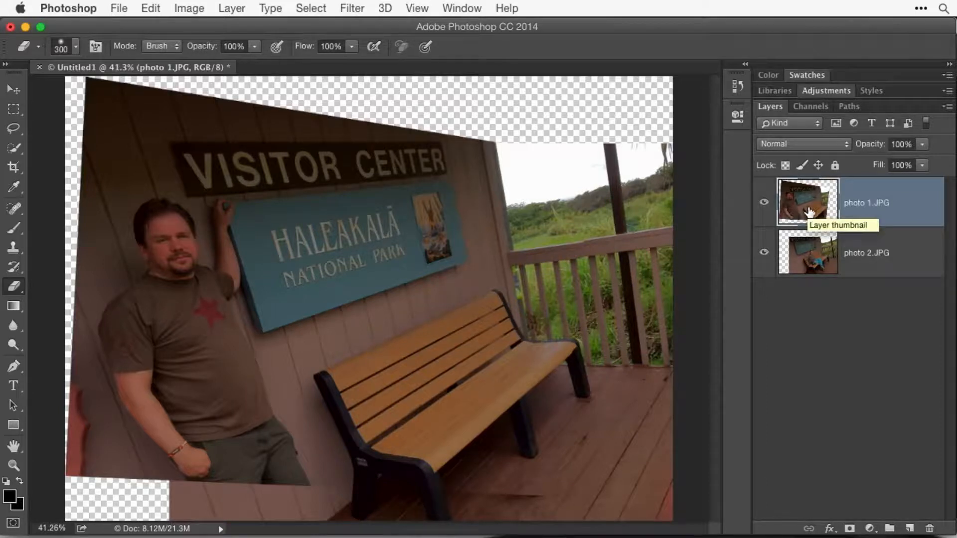
- Erase the empty bench area from the photo 1.JPG layer with a harder Eraser at size 175, uncovering the seated woman
key(shift+bracketright)
key(shift+bracketright)
key(shift+bracketright)
key(bracketleft)
key(bracketleft)
key(bracketleft)
mouse_move(461, 332)
mouse_down()
mouse_move(427, 352)
mouse_move(438, 373)
mouse_move(406, 325)
mouse_move(402, 278)
mouse_move(412, 367)
mouse_move(462, 365)
mouse_move(509, 412)
mouse_move(516, 398)
mouse_move(506, 442)
mouse_move(527, 496)
mouse_move(443, 430)
mouse_move(391, 367)
mouse_move(399, 294)
mouse_move(387, 378)
mouse_move(424, 430)
mouse_move(376, 389)
mouse_move(454, 481)
mouse_move(532, 419)
mouse_move(403, 306)
mouse_move(400, 278)
mouse_up()
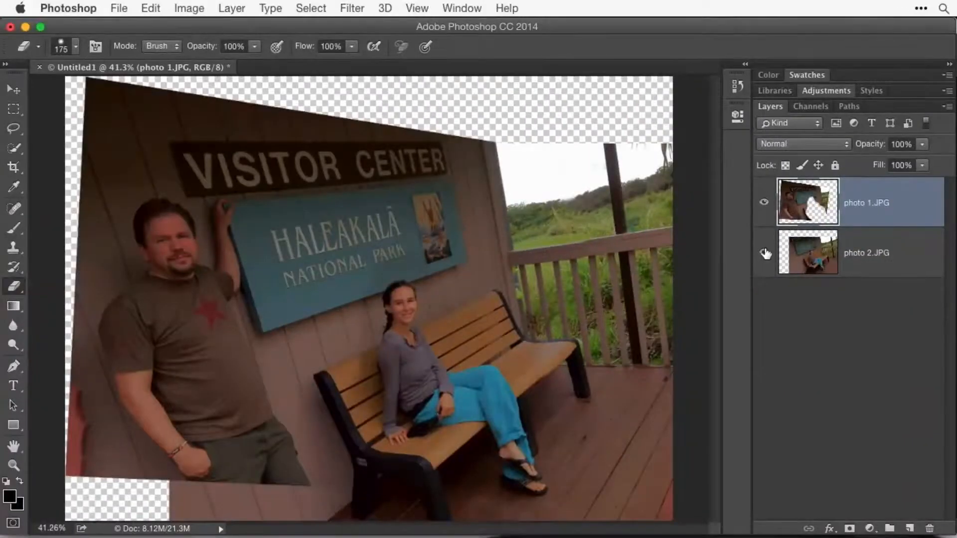
- Hide and show photo 2.JPG to check the erased area, and examine the transition around the seated woman up close
click(346, 415)
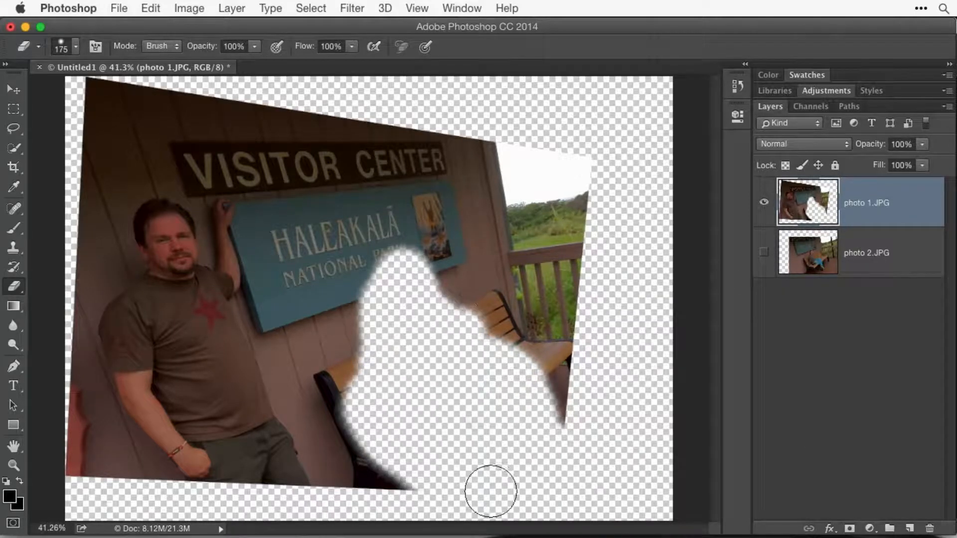
click(764, 252)
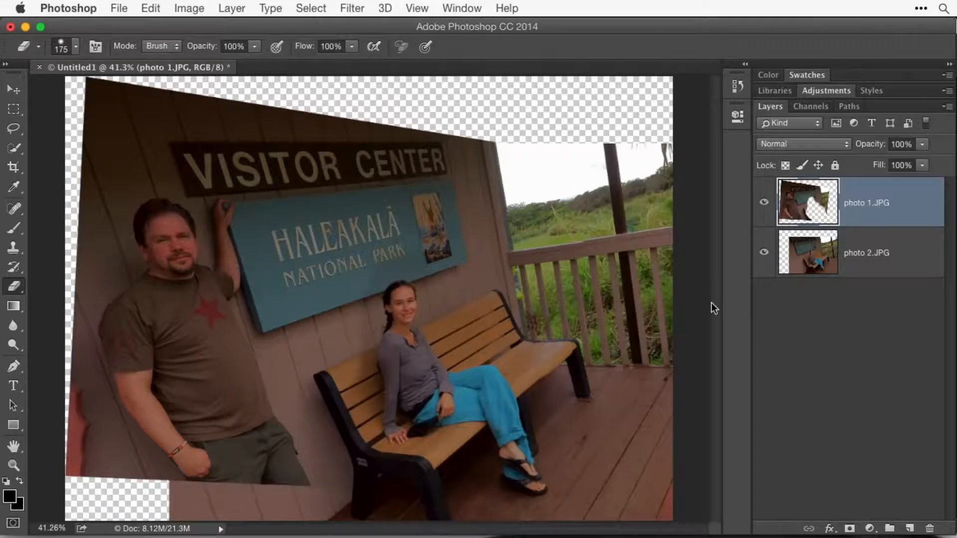
super+click(366, 336)
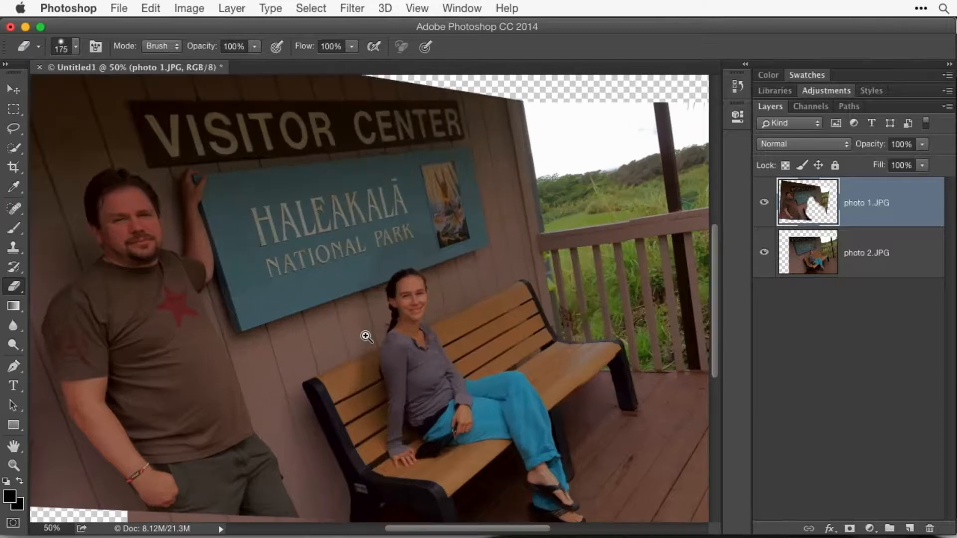
super+click(365, 336)
key(space)
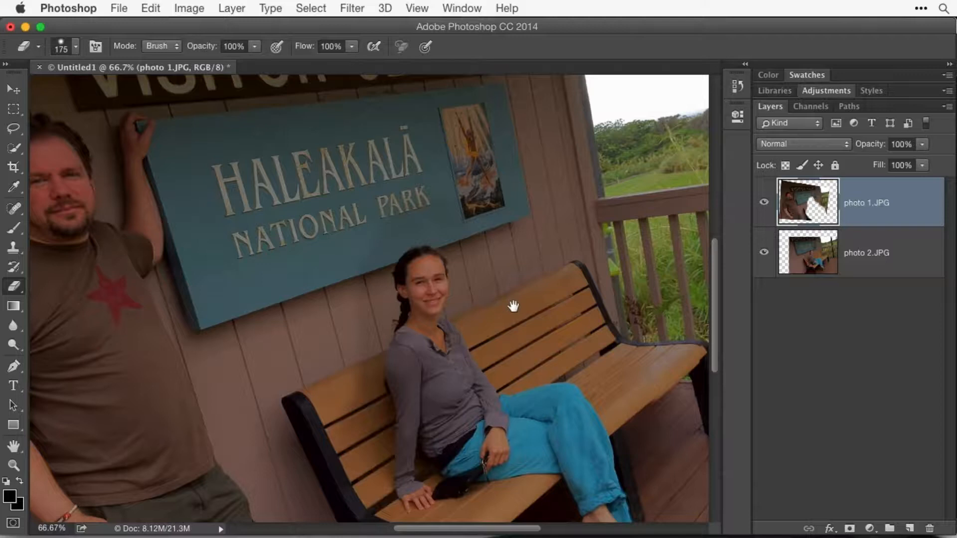
scroll(593, 282, down, 3)
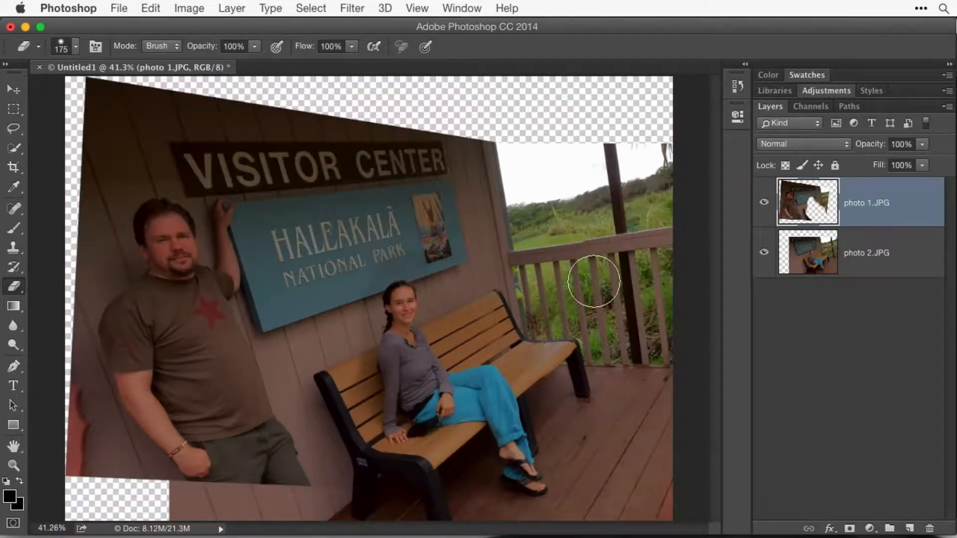
- Try auto-blending the partly erased photo 1.JPG with photo 2.JPG using Stack Images and Seamless Tones and Colors, and undo the blend
shift+click(876, 257)
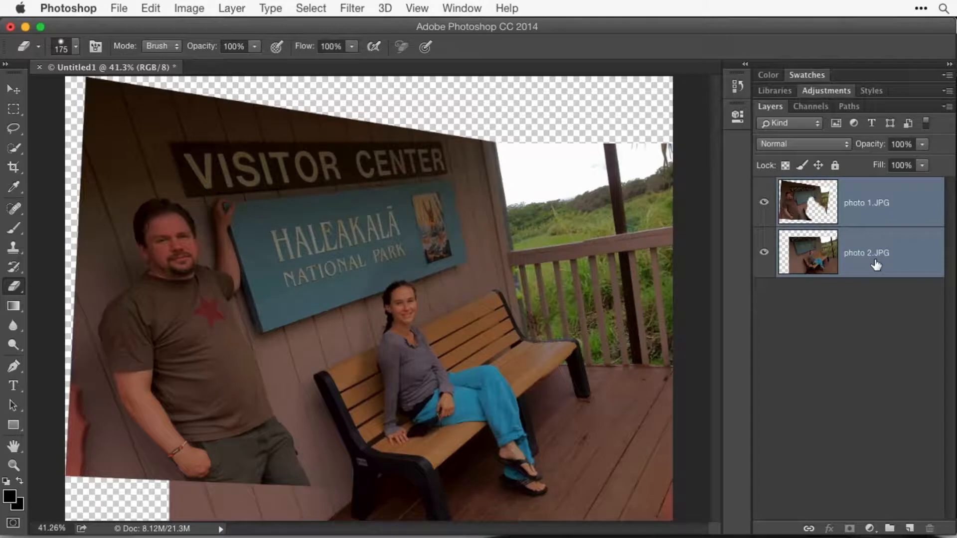
click(151, 8)
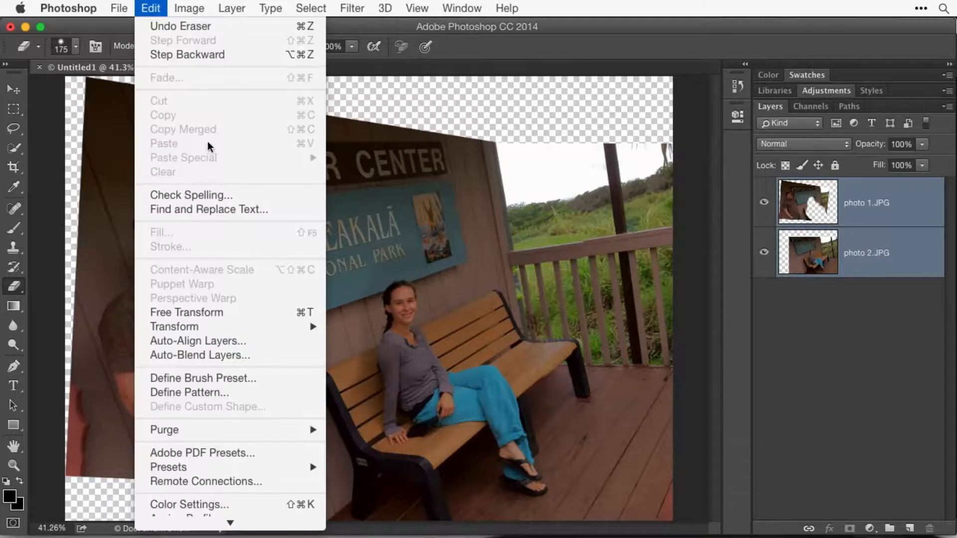
click(251, 360)
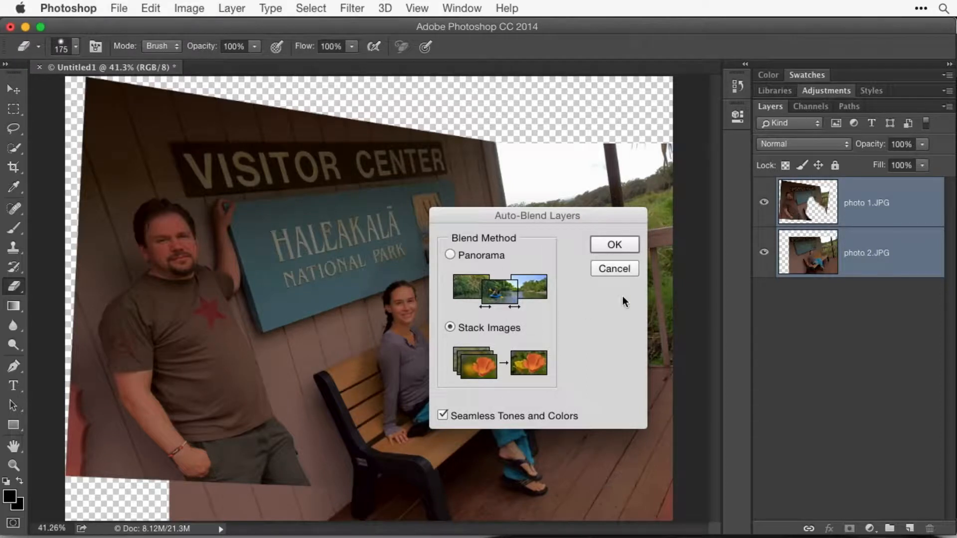
click(609, 245)
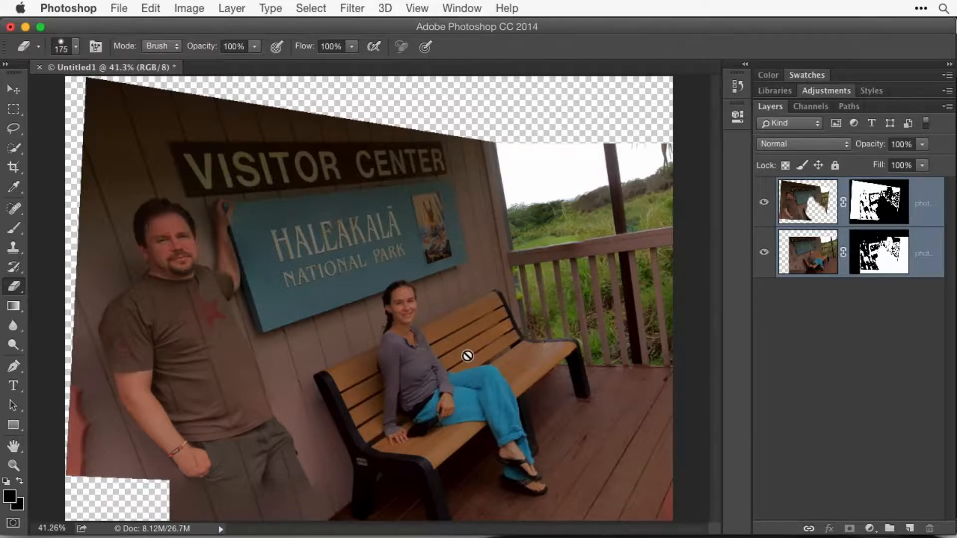
key(super+z)
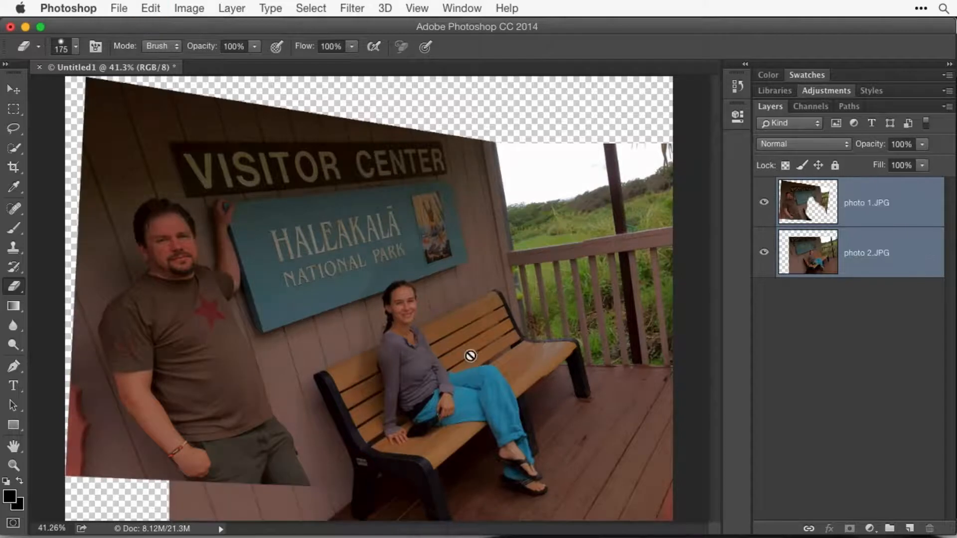
- Erase the wall area underneath the standing man from the photo 2.JPG layer with the Eraser at size 175
click(863, 265)
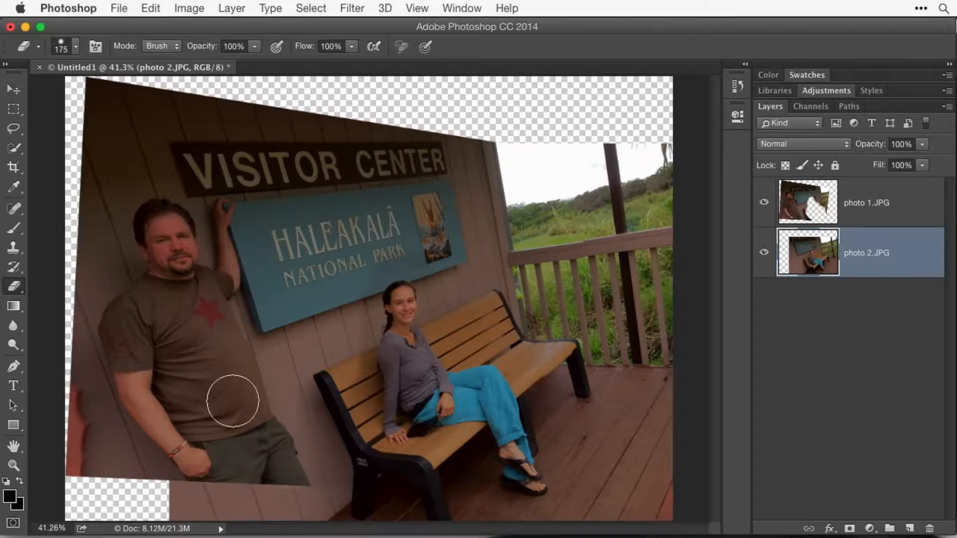
mouse_move(192, 345)
mouse_down()
mouse_move(201, 447)
mouse_move(171, 410)
mouse_move(162, 321)
mouse_up()
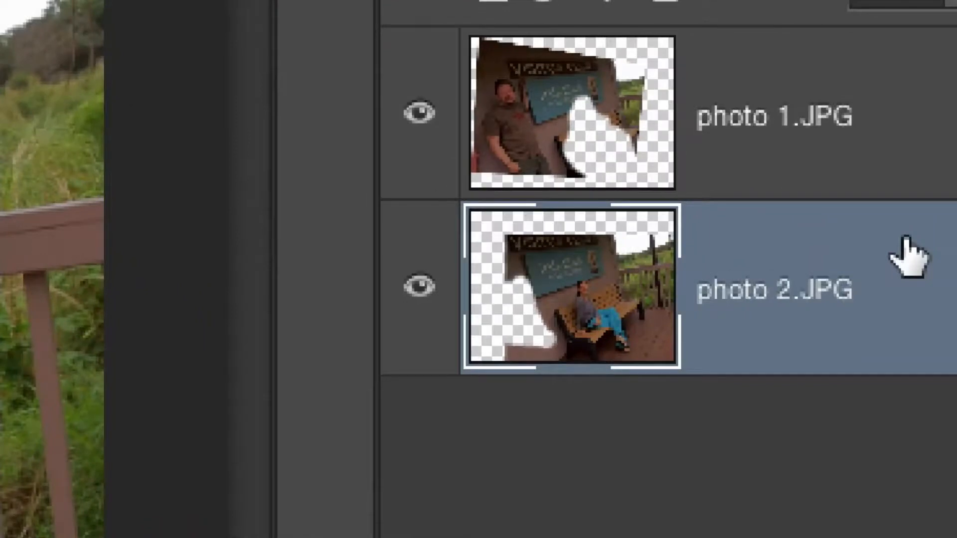
key(alt+bracketright)
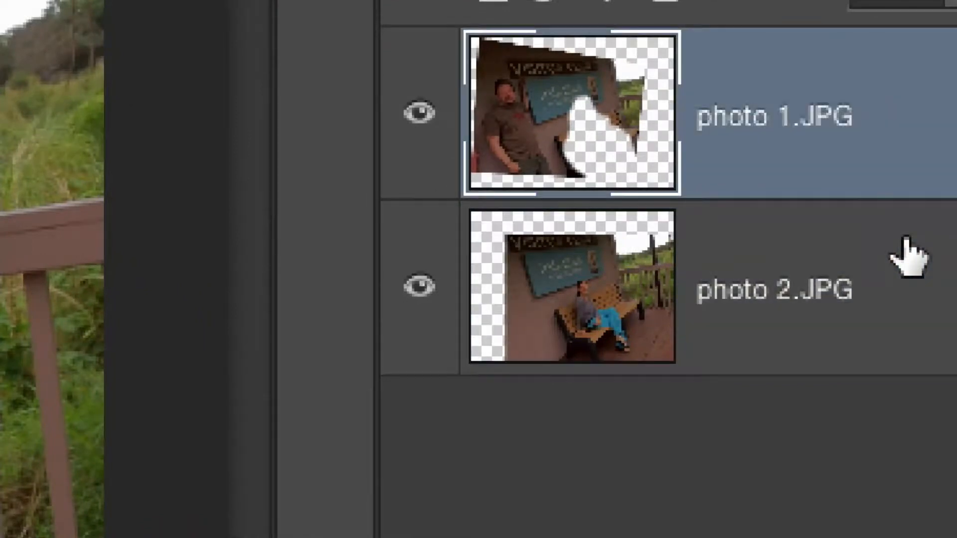
key(ctrl+z)
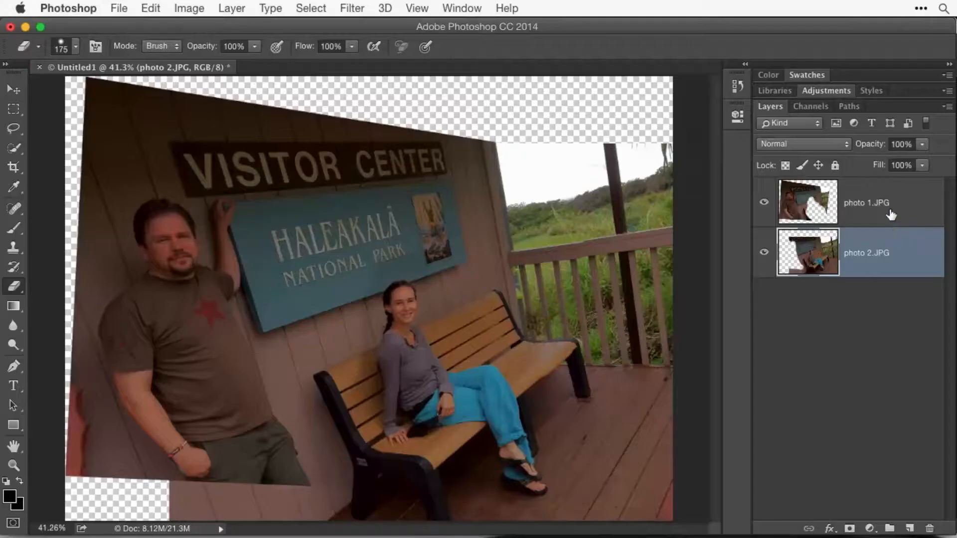
- Auto-blend the photo 1.JPG and photo 2.JPG layers using Stack Images with Seamless Tones and Colors
shift+click(885, 218)
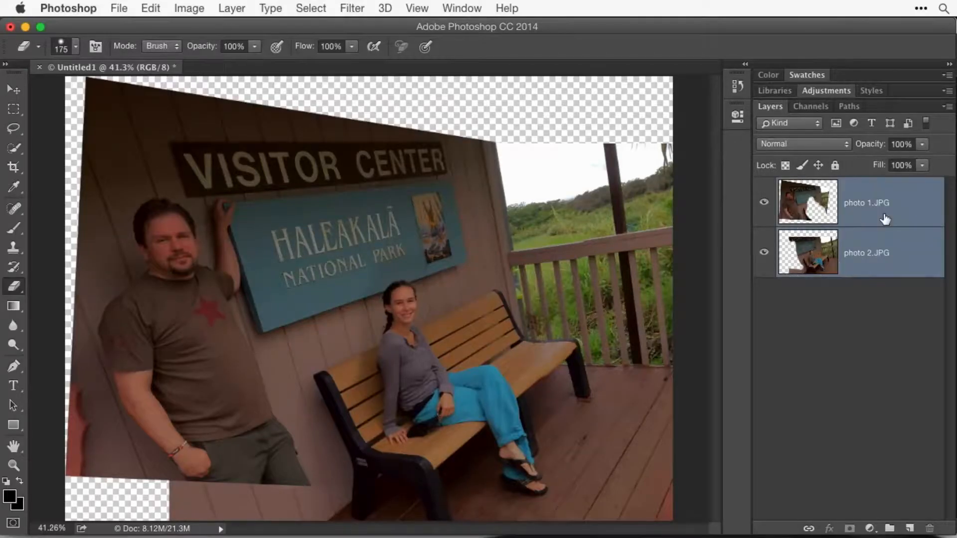
click(151, 8)
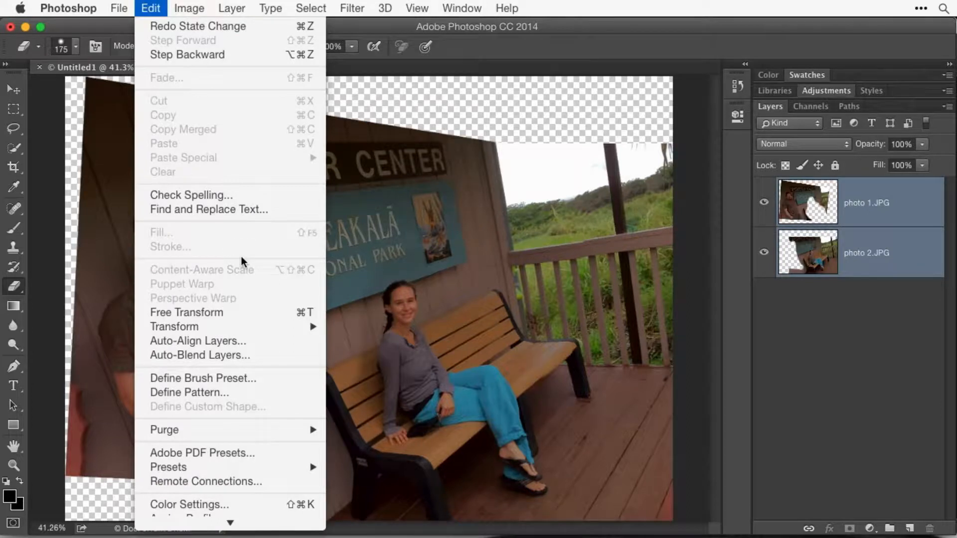
click(243, 355)
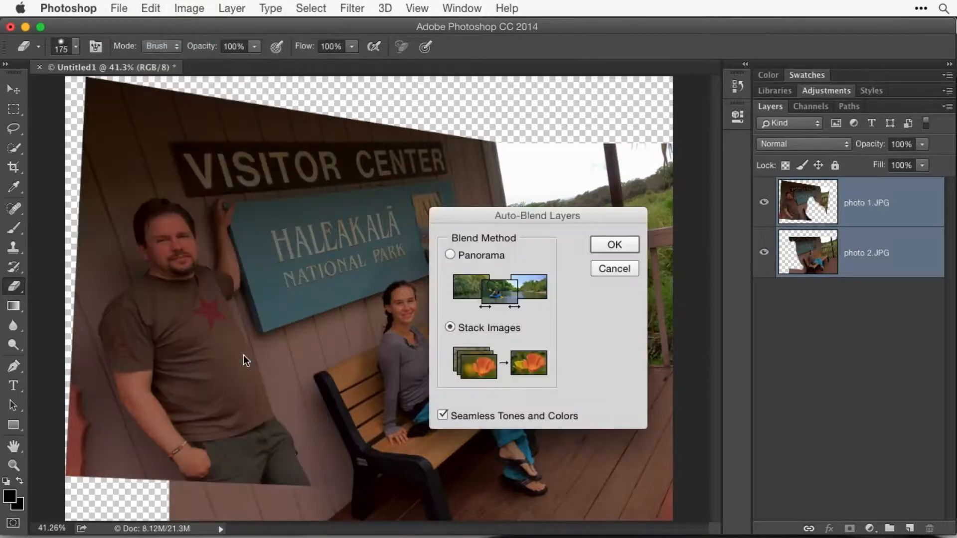
click(616, 245)
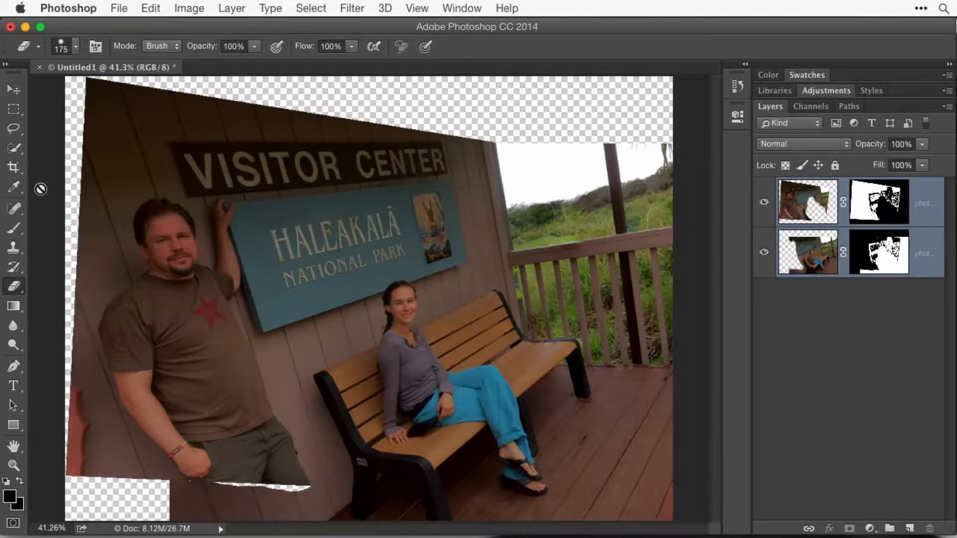
- Set up a crop frame that trims all four edges of the blended image, removing most of the transparent areas
click(15, 168)
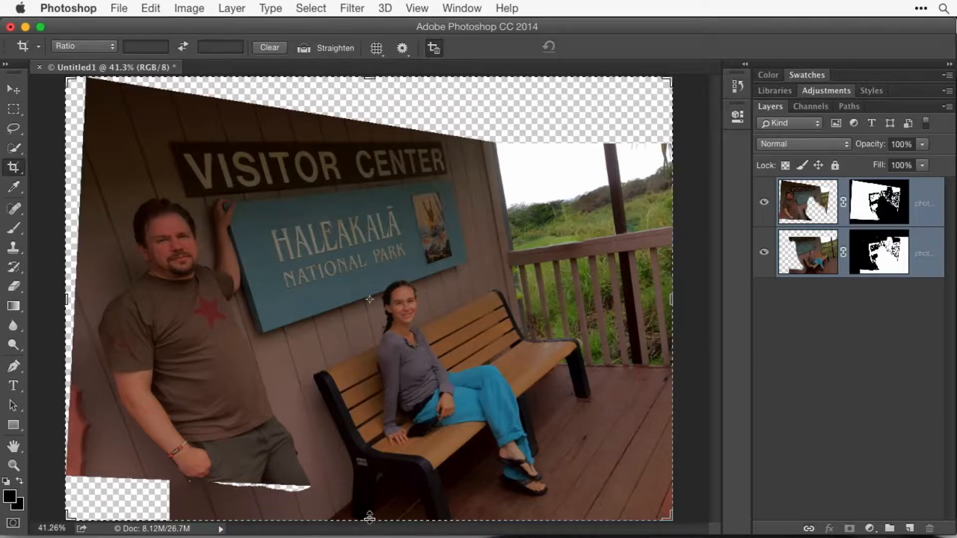
drag(370, 518, 368, 494)
drag(66, 298, 79, 294)
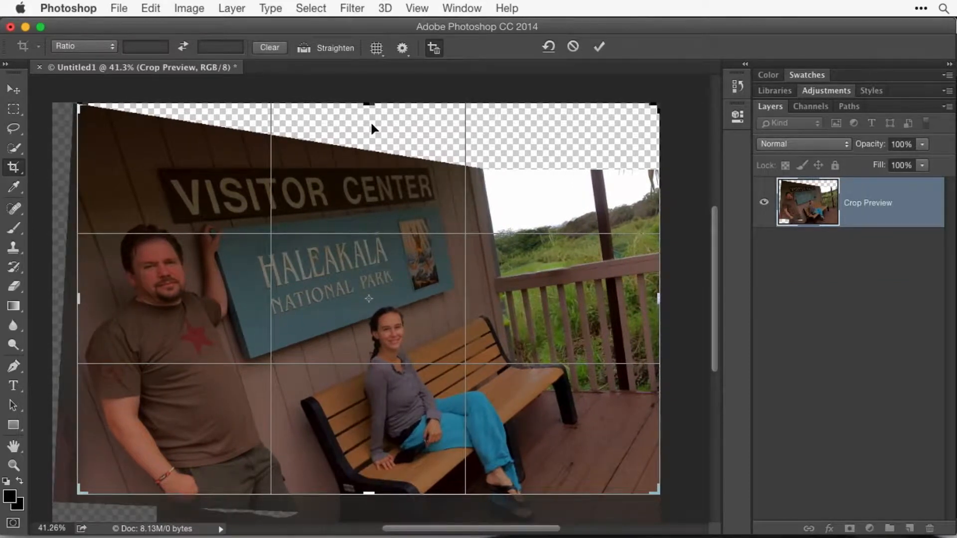
drag(368, 104, 370, 131)
drag(659, 298, 642, 298)
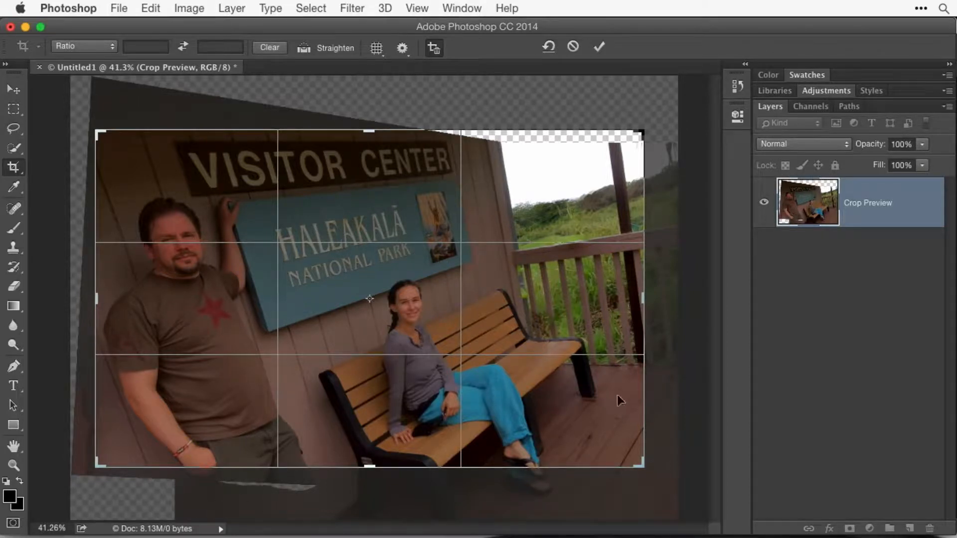
- Rotate the crop counterclockwise, refit its edges to keep both people and exclude transparent areas, and apply the crop
drag(688, 457, 690, 425)
drag(369, 132, 370, 132)
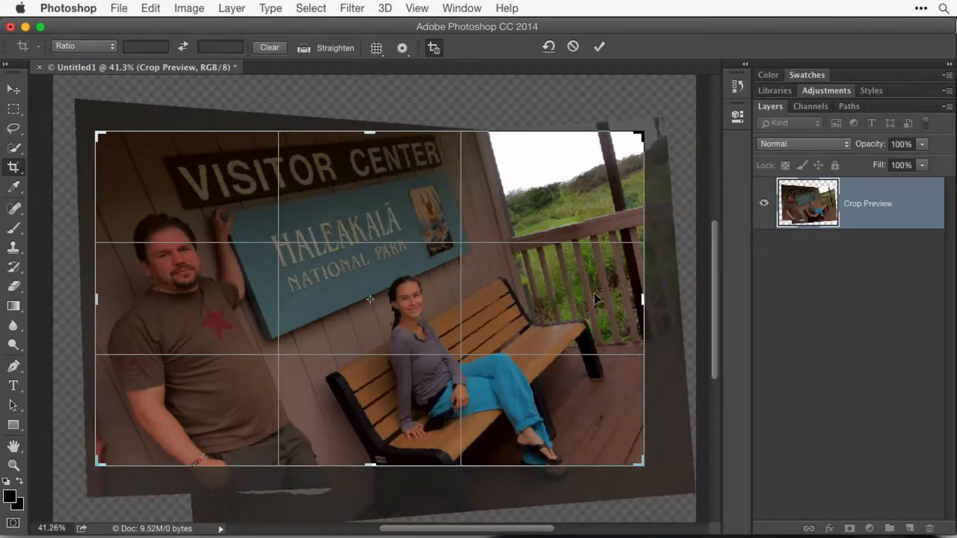
drag(373, 468, 373, 477)
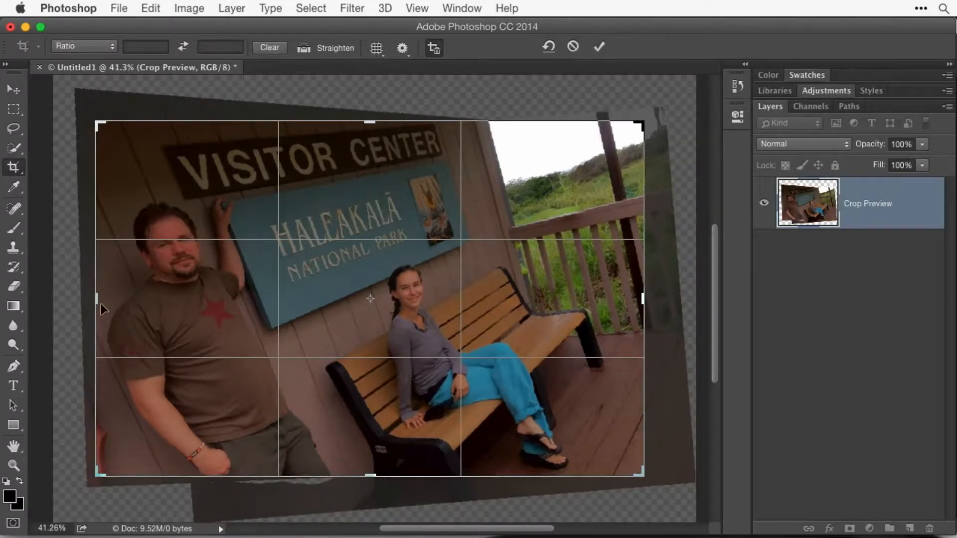
drag(95, 300, 100, 300)
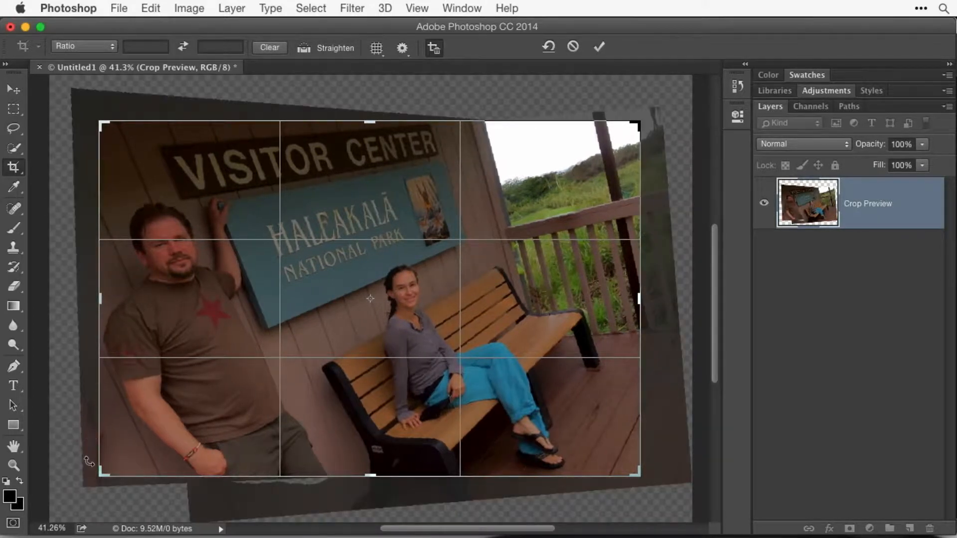
drag(639, 299, 632, 301)
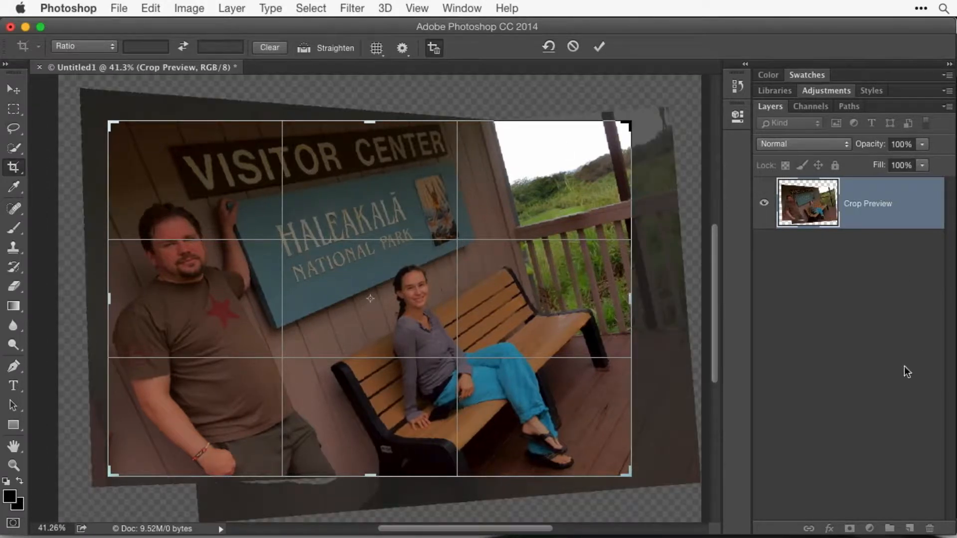
key(Return)
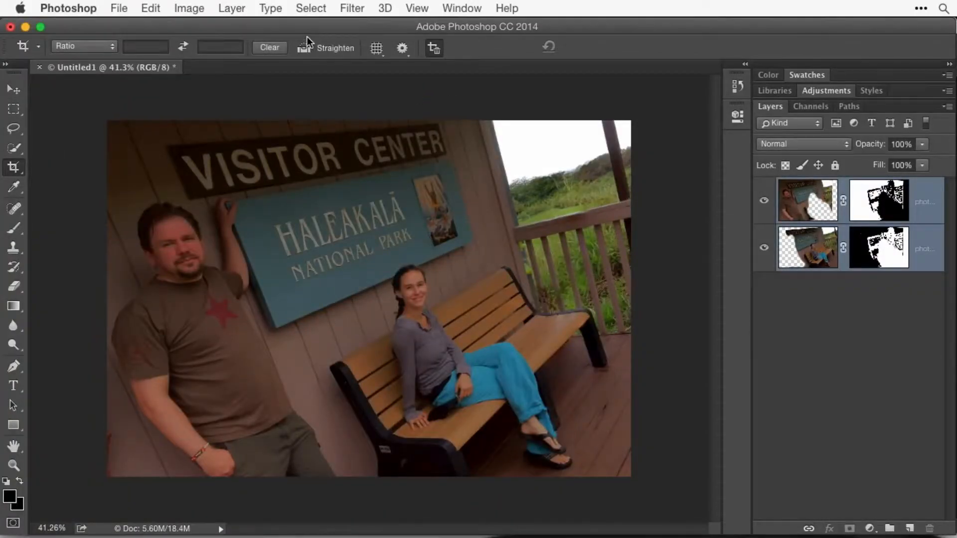
- Flatten the cropped composite into a single layer
click(232, 9)
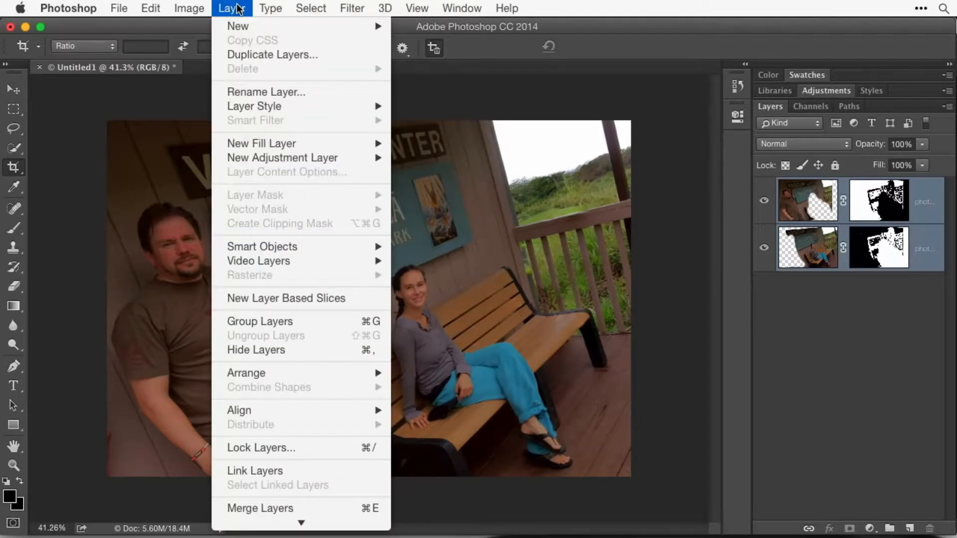
mouse_move(299, 533)
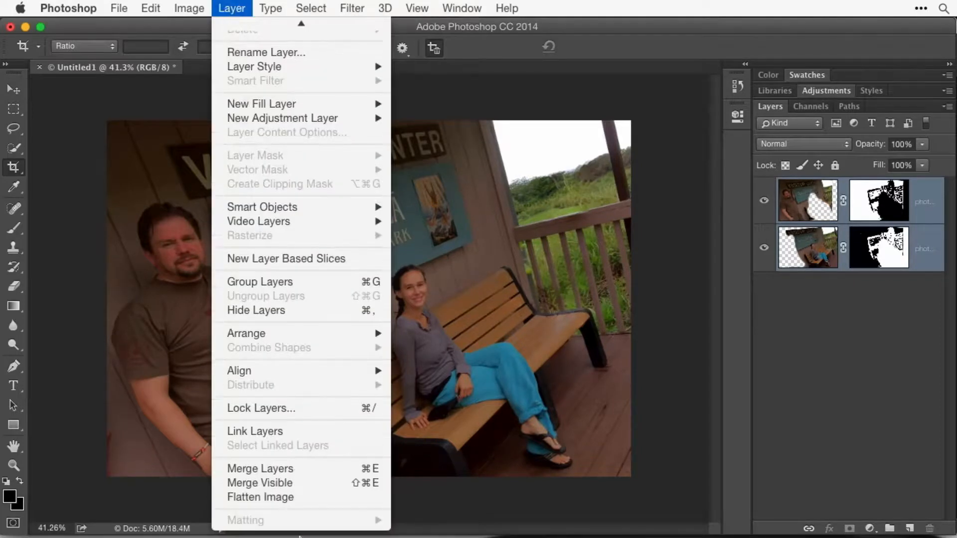
click(325, 496)
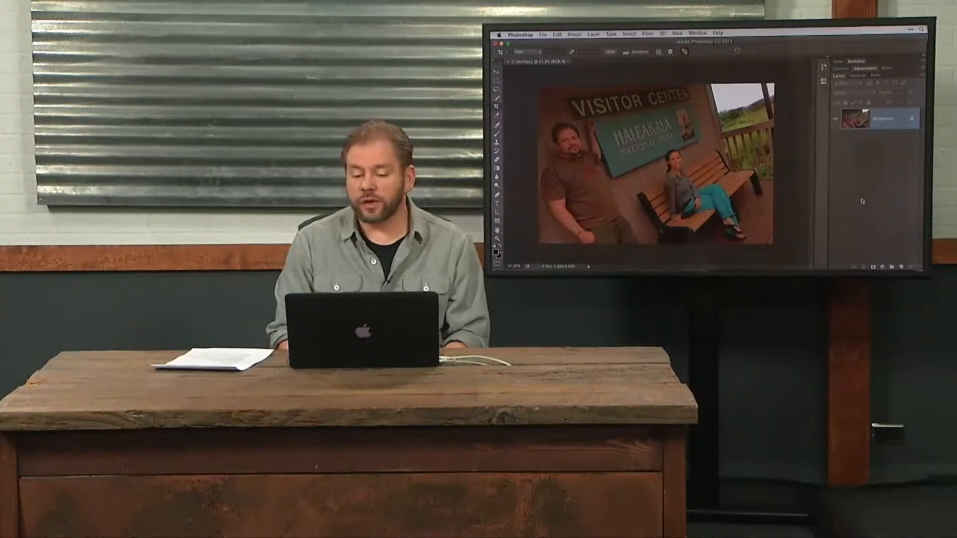
- Switch to Adobe Bridge and select _26A3084.cr2 and _26A3091.cr2 in the Day 1 folder 03.2-Panoramas
key(super+Tab)
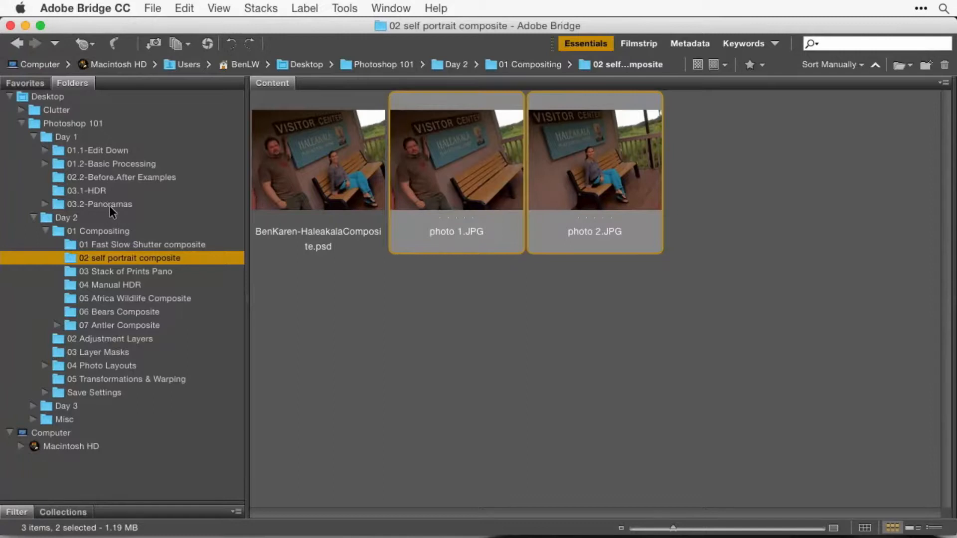
click(109, 204)
click(597, 172)
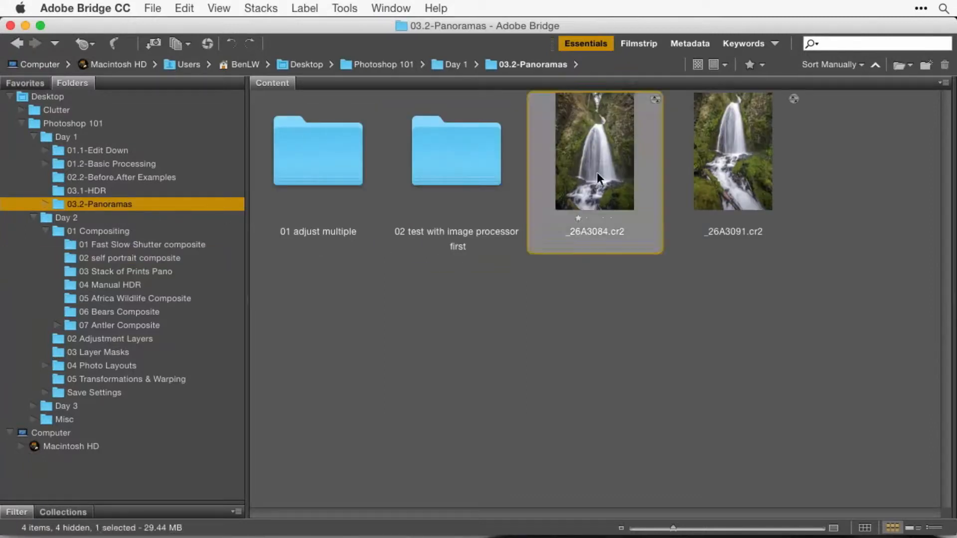
shift+click(728, 175)
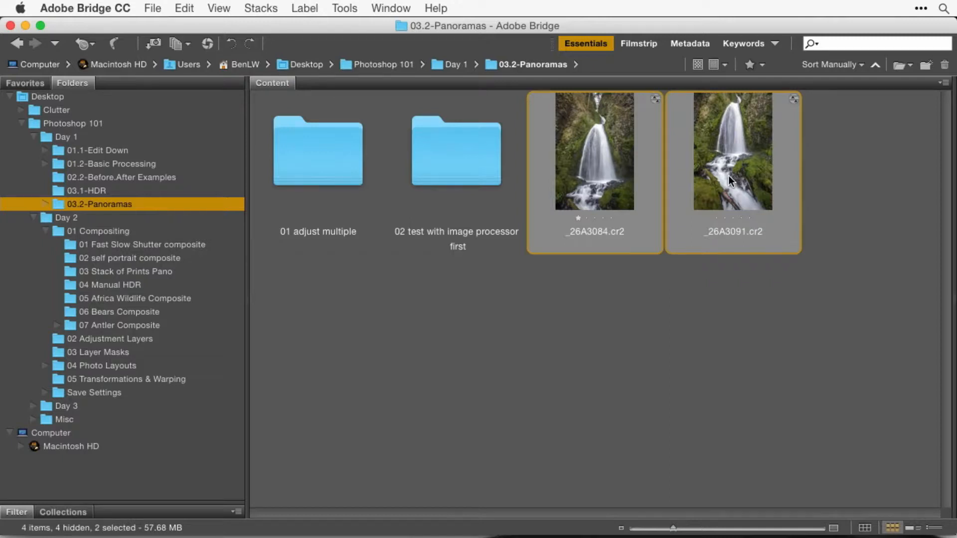
- Open Photomerge for the two waterfall photos, examine its layout and blending options, and close it without merging
click(333, 8)
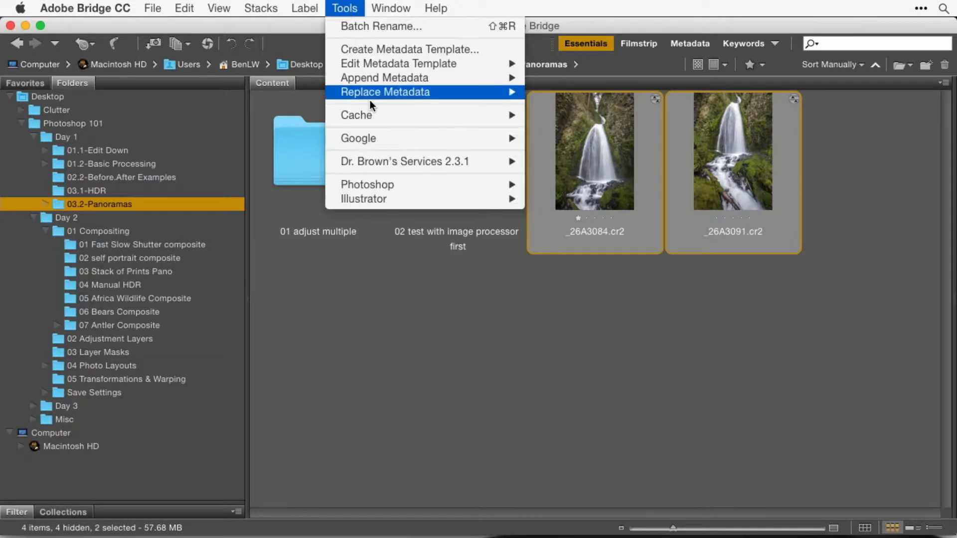
mouse_move(383, 182)
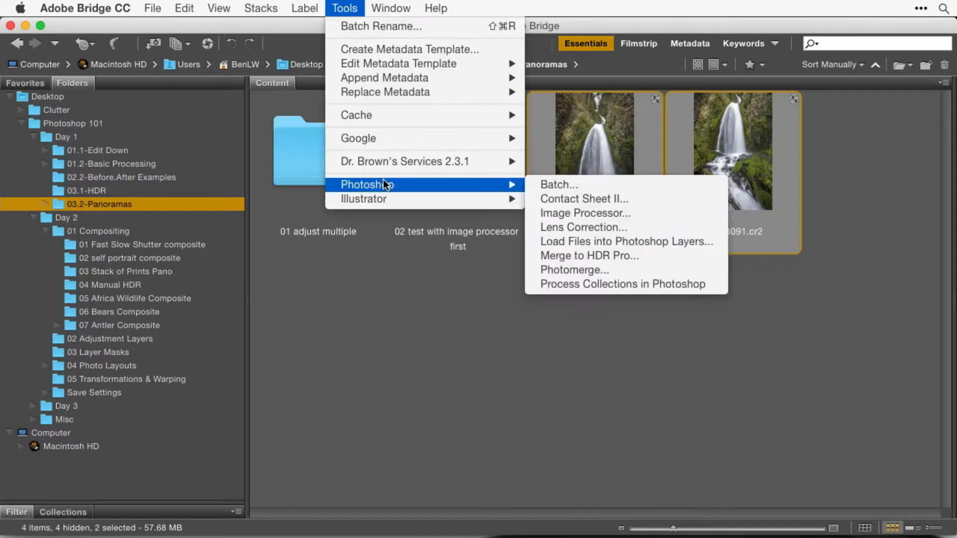
click(644, 265)
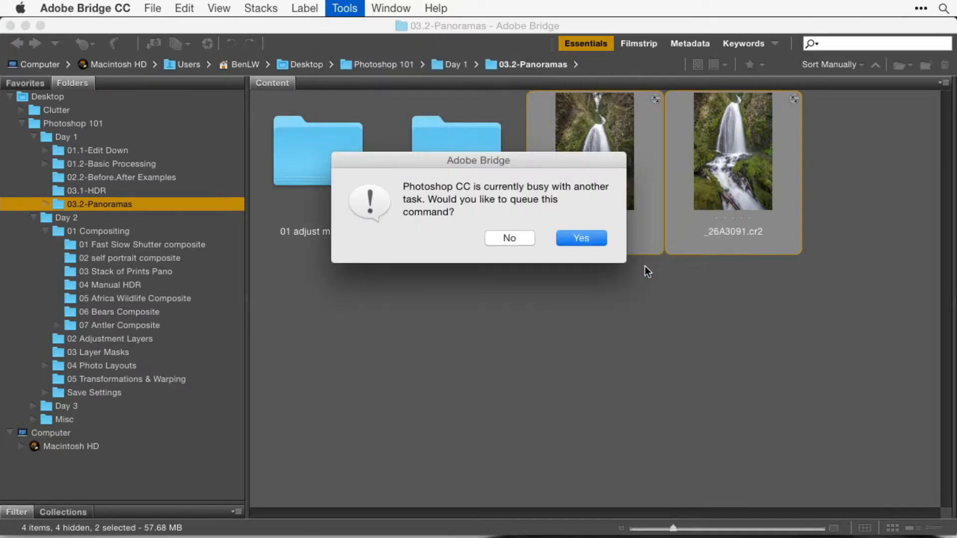
click(587, 235)
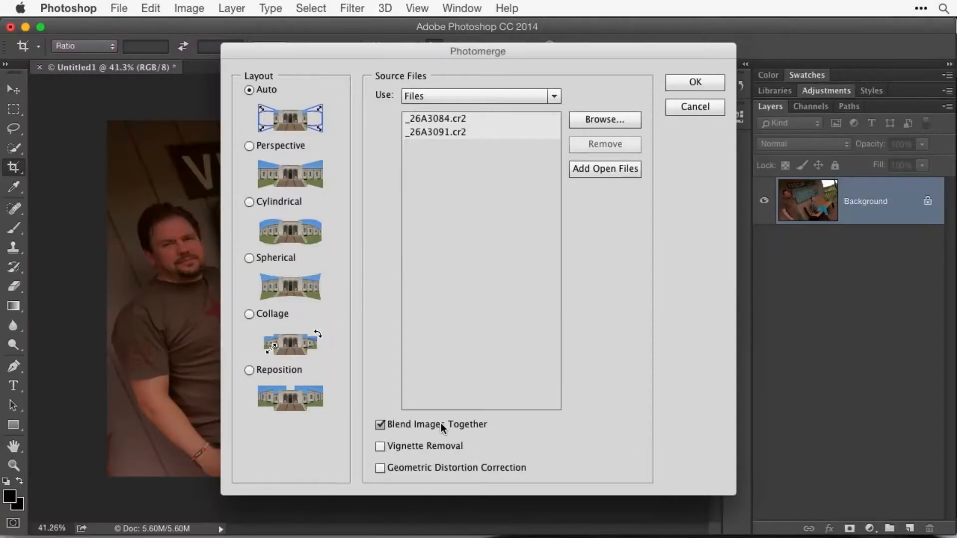
click(704, 106)
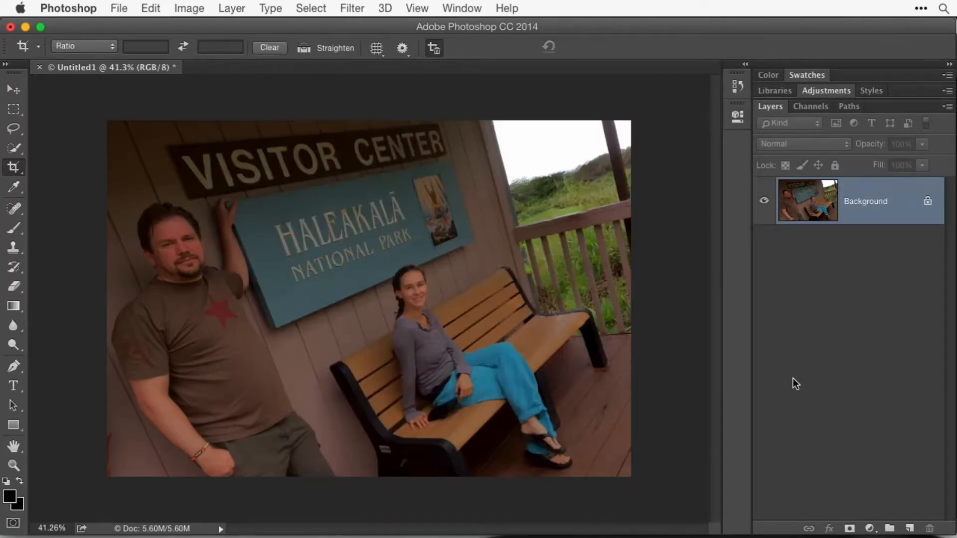
- Return to Adobe Bridge and load the two selected waterfall photos as layers into one Photoshop document
key(super+Tab)
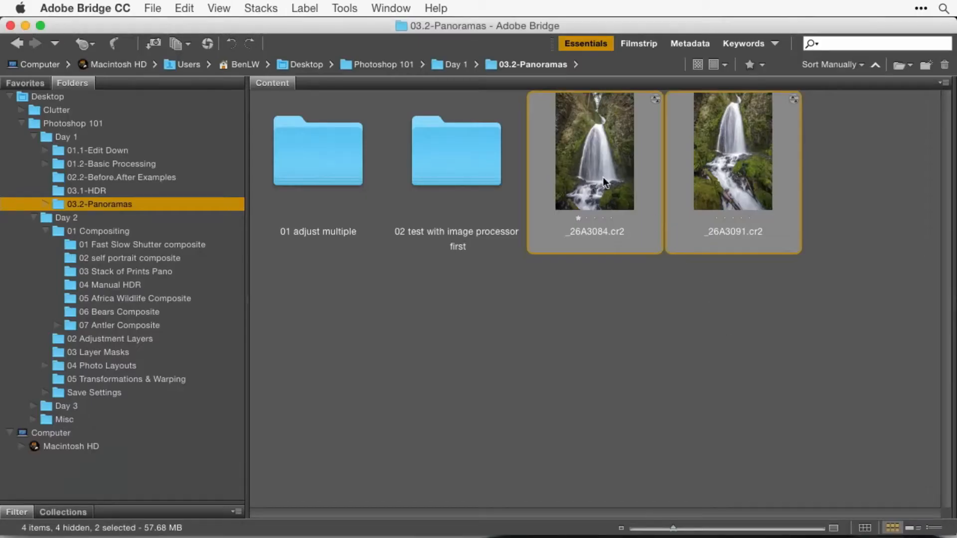
click(337, 6)
mouse_move(373, 186)
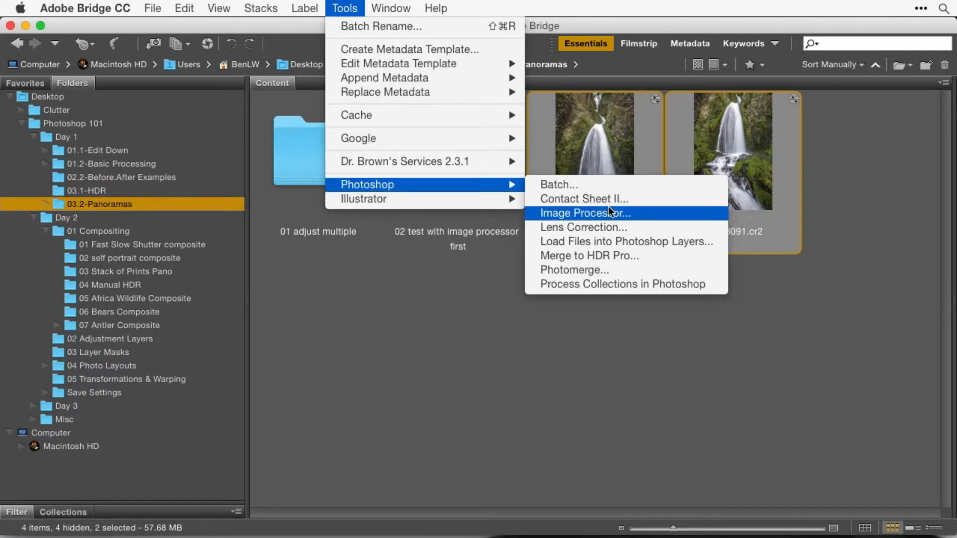
click(663, 243)
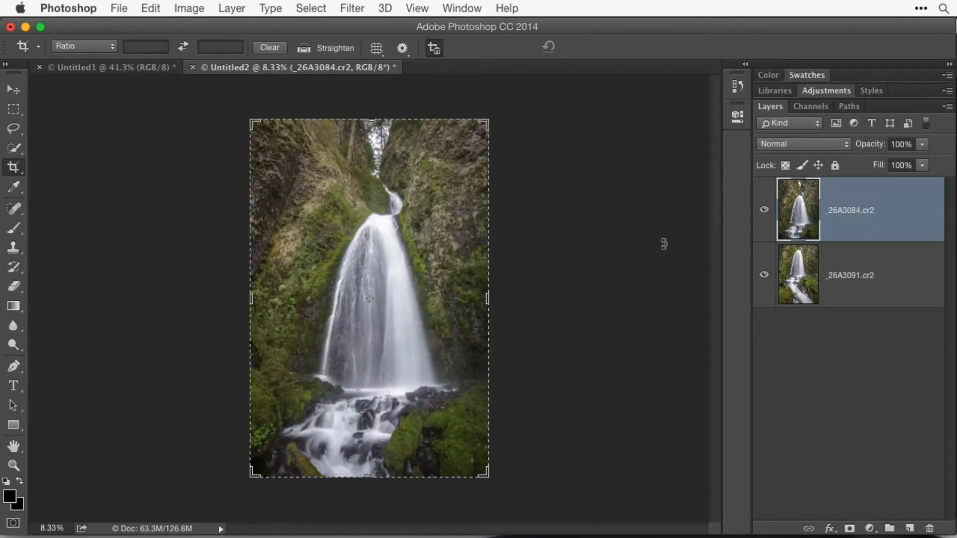
- Select both waterfall layers and auto-align them using the Auto projection
key(h)
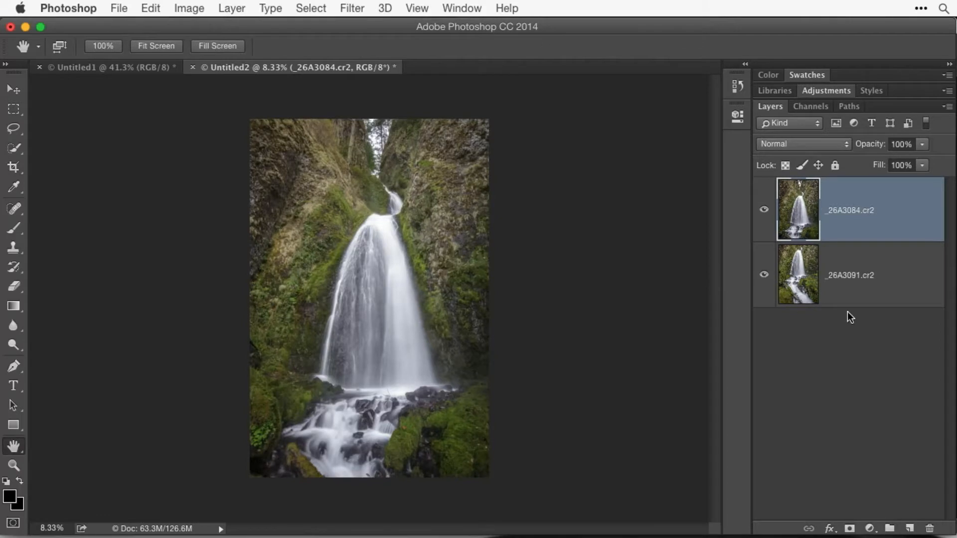
shift+click(899, 283)
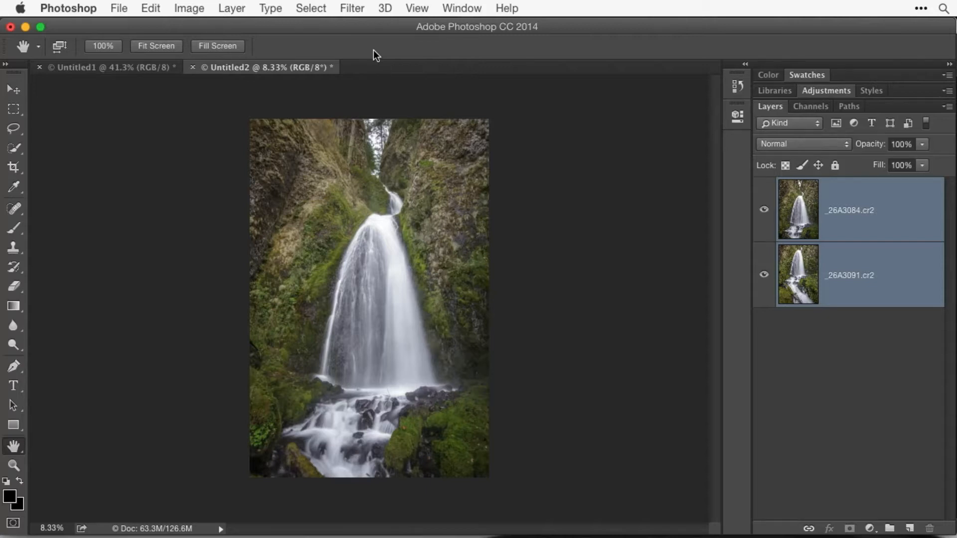
click(151, 7)
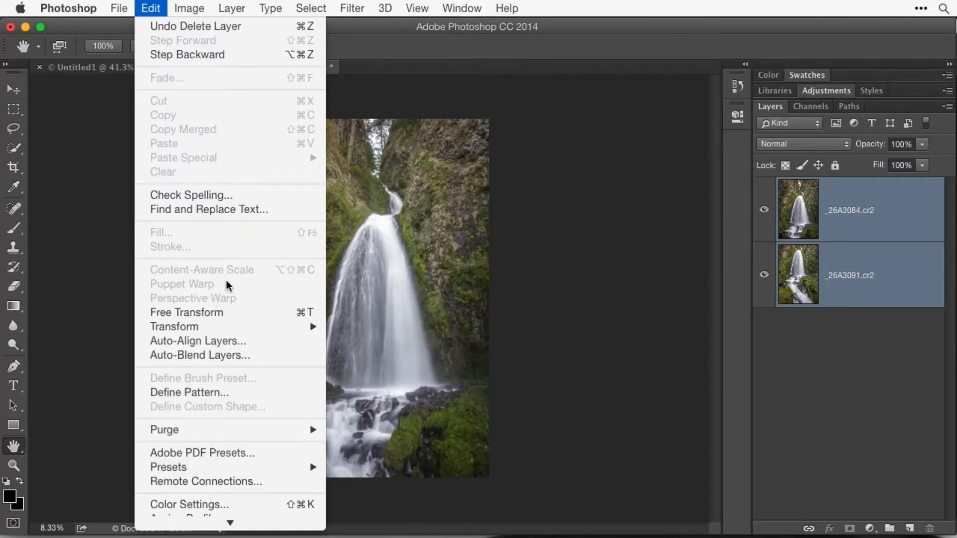
click(263, 341)
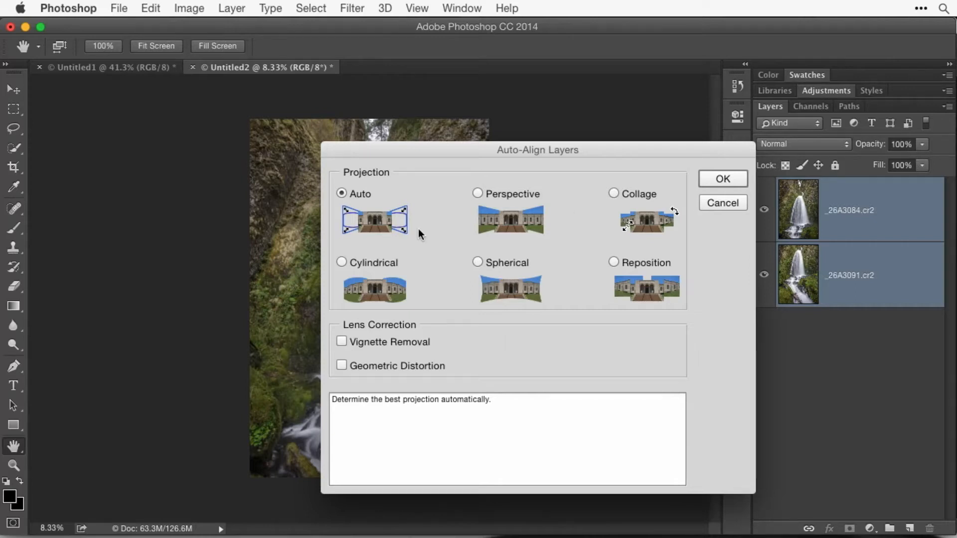
click(722, 179)
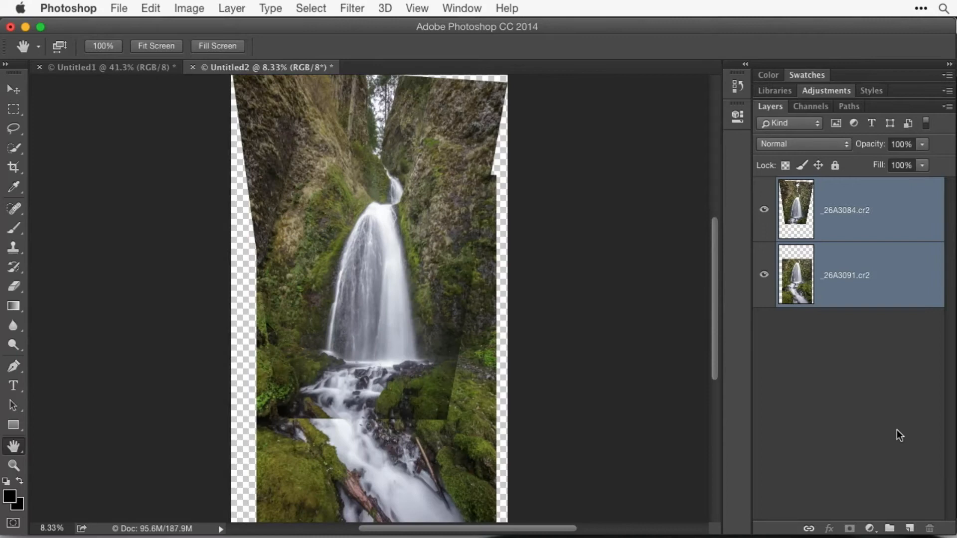
- Check the seam between the aligned waterfall layers up close, and auto-blend them using Stack Images with Seamless Tones and Colors
click(451, 419)
click(448, 421)
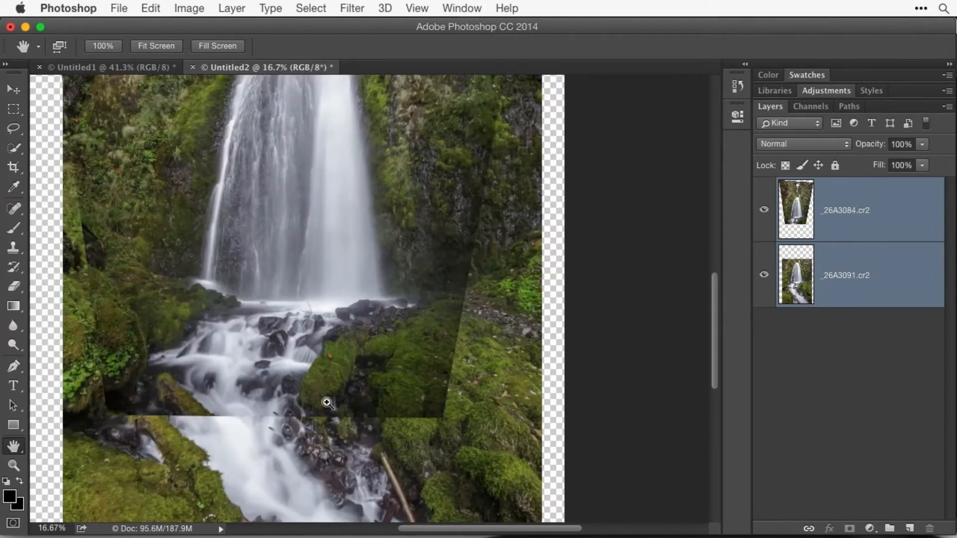
key(super+0)
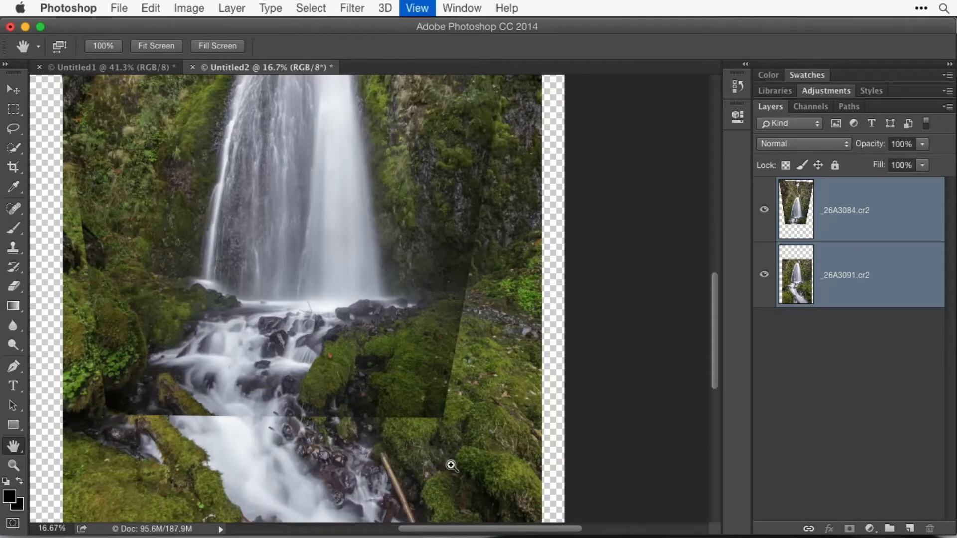
click(150, 8)
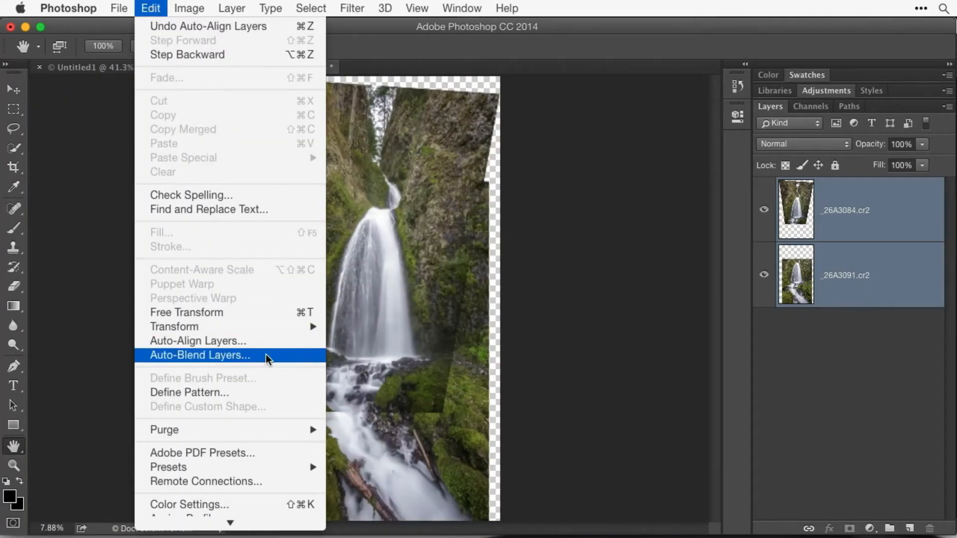
click(265, 355)
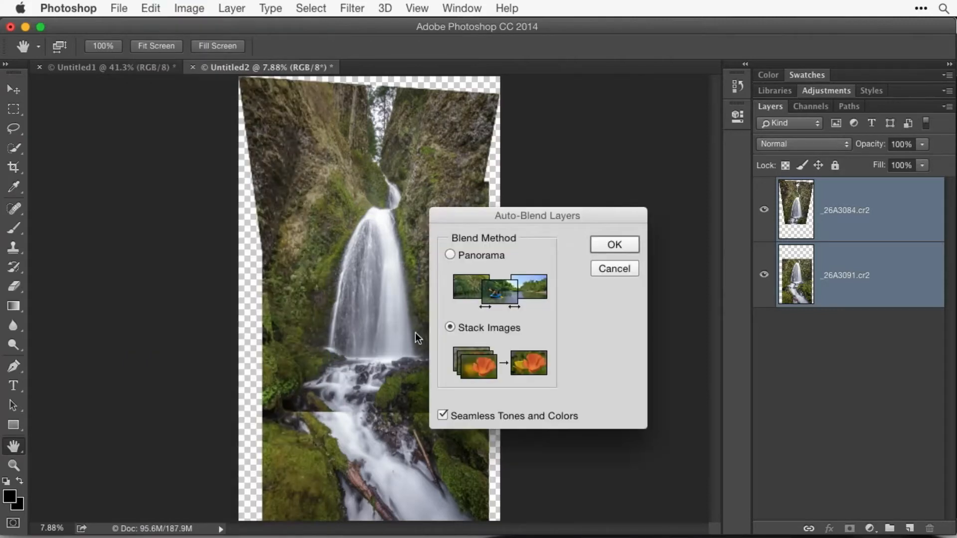
click(612, 246)
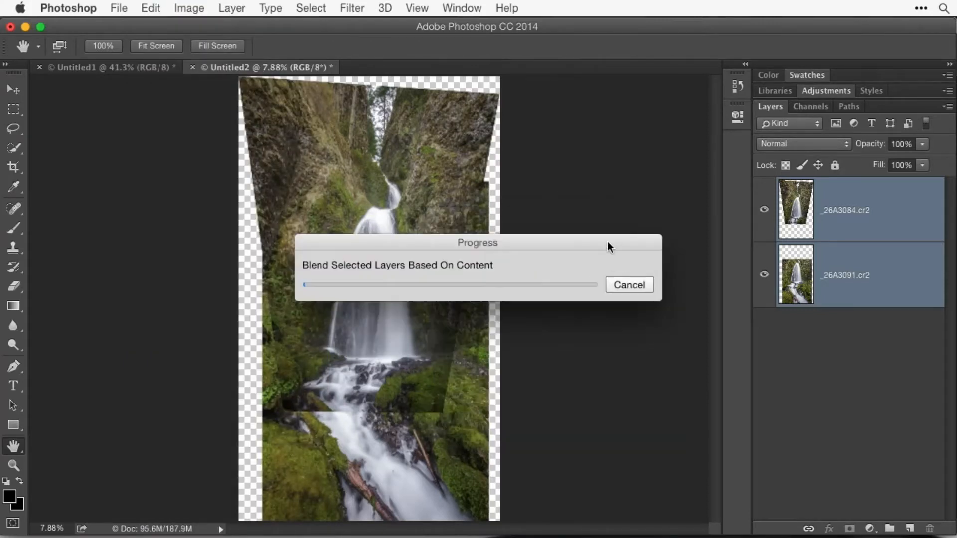